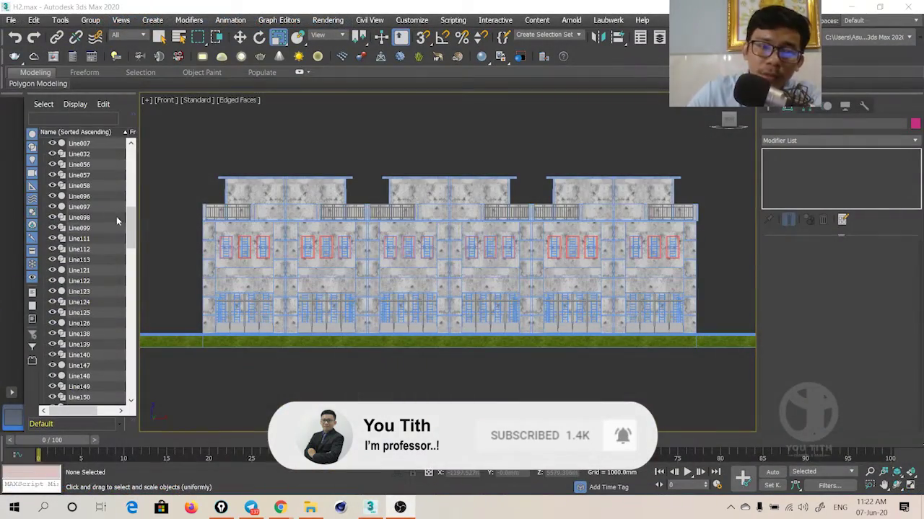
Step: Switch the Create panel's Lights category from Photometric to VRay
scroll(350, 252, "down", 4)
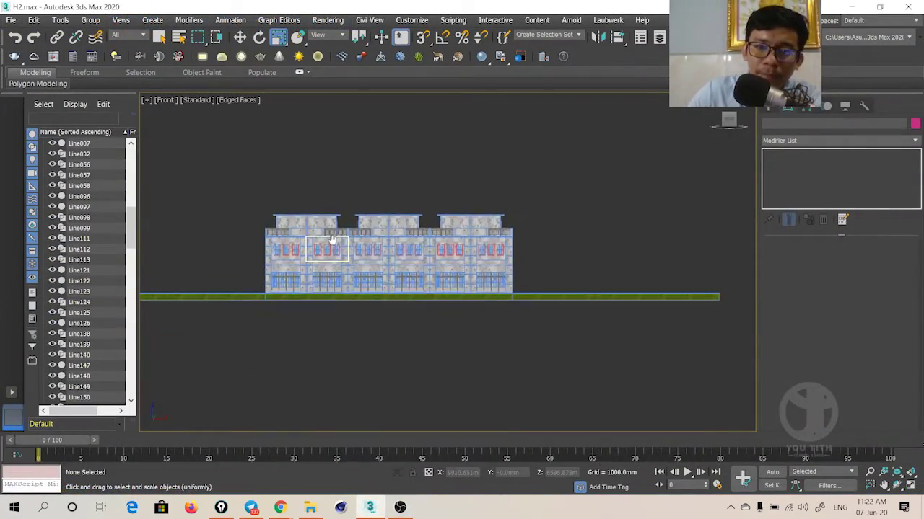
middle_click_drag(349, 252, 368, 269)
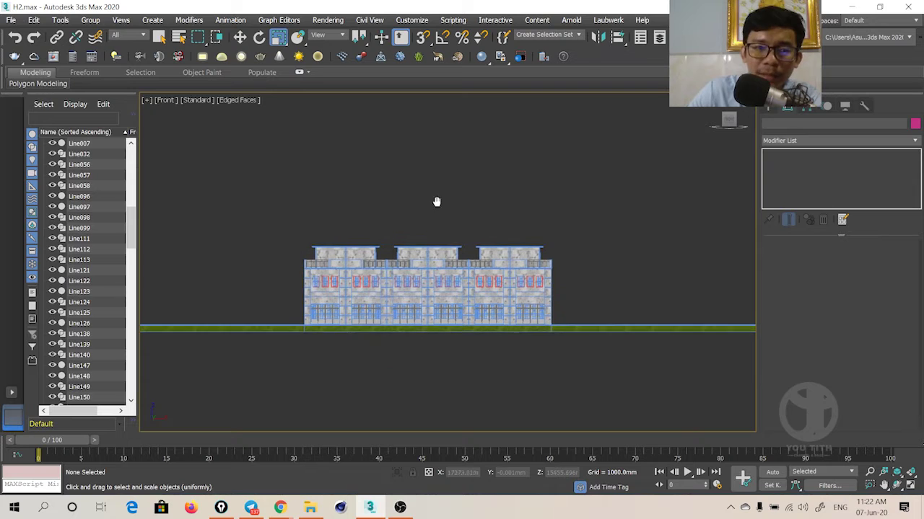
middle_click_drag(437, 200, 469, 202)
left_click(767, 106)
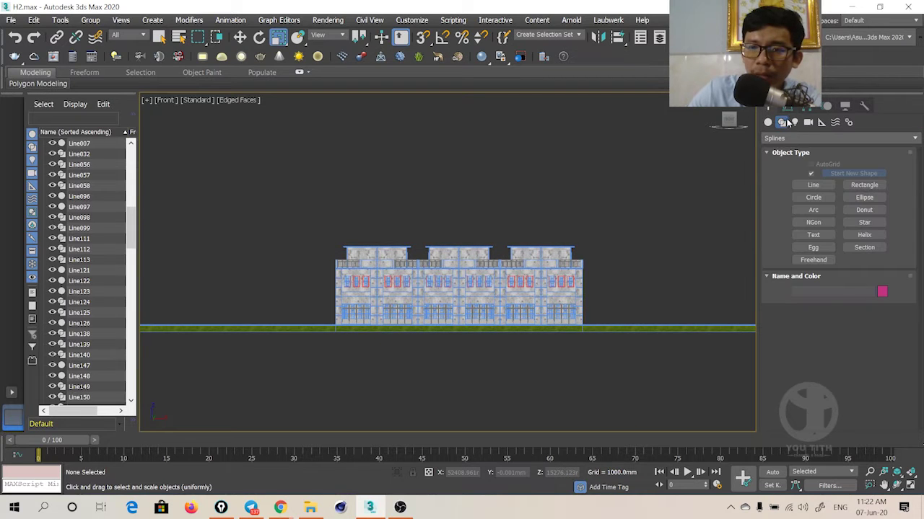
left_click(794, 122)
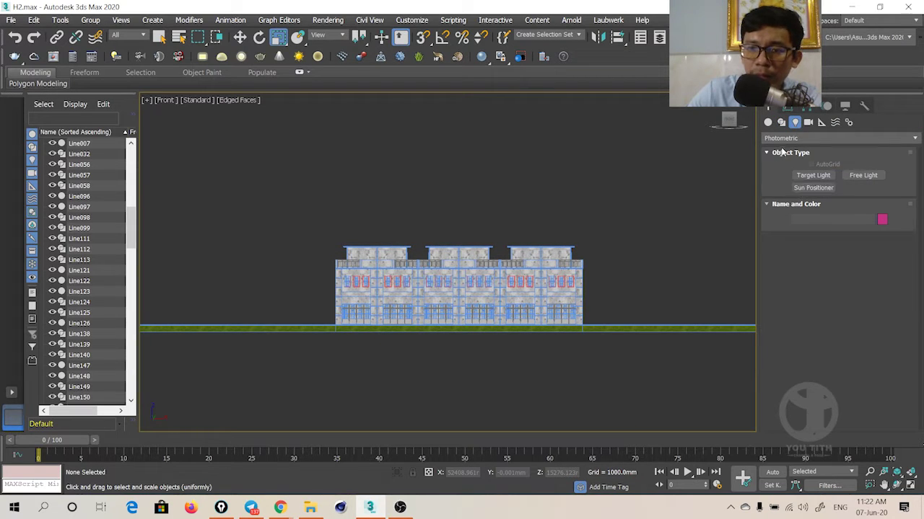
left_click(786, 139)
left_click(778, 173)
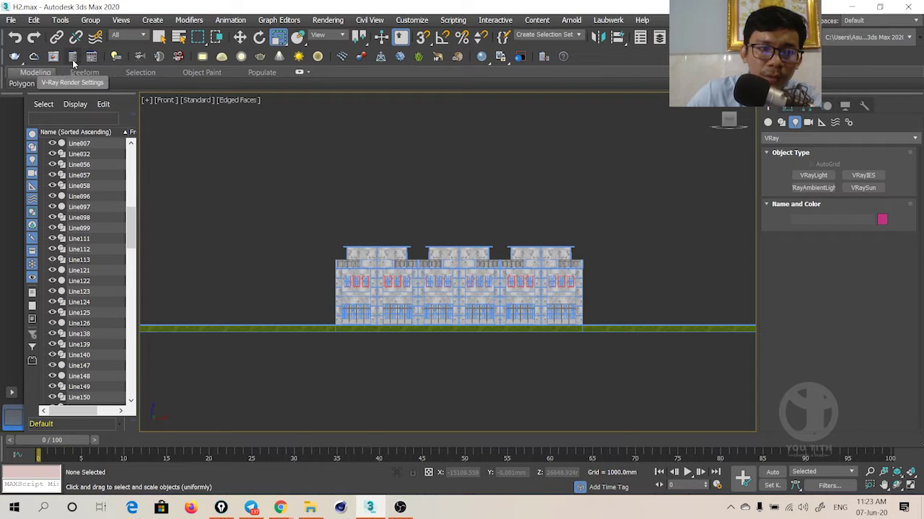
Step: Confirm V-Ray Next as the renderer in Render Setup
left_click(72, 57)
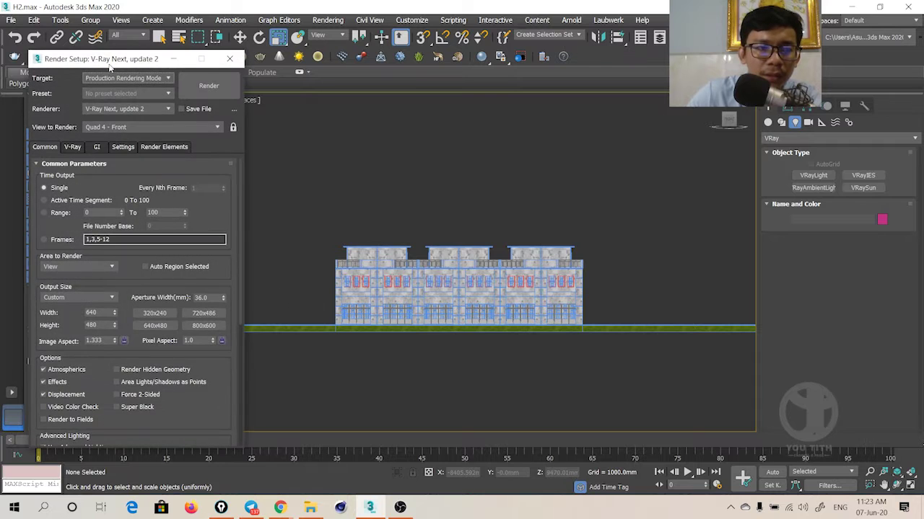
left_click_drag(109, 59, 123, 48)
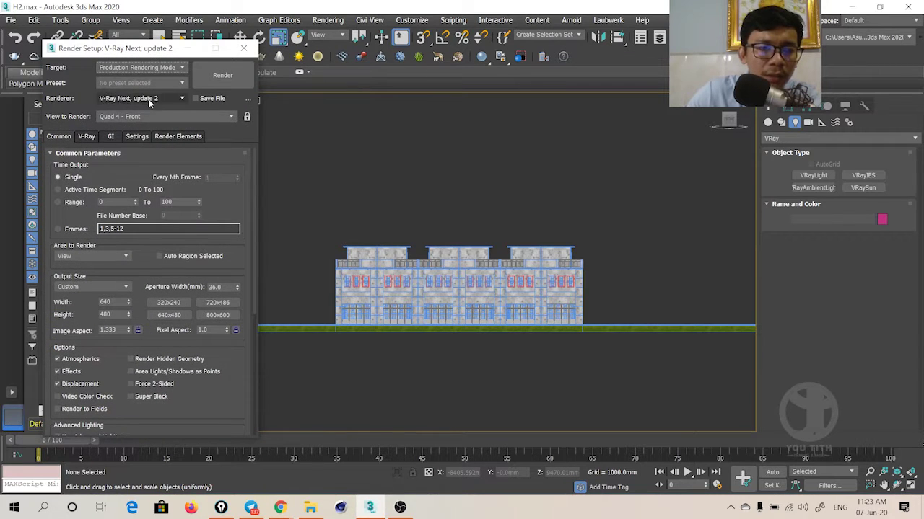
left_click(150, 100)
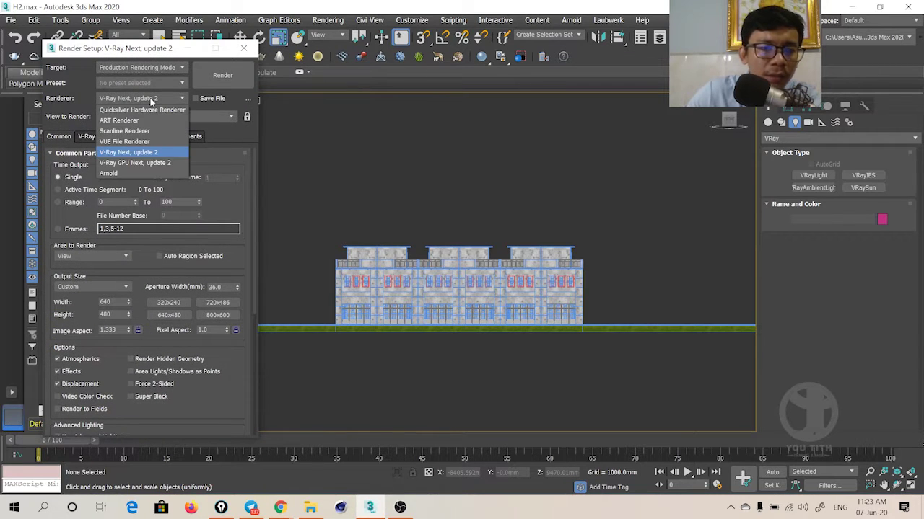
left_click(148, 152)
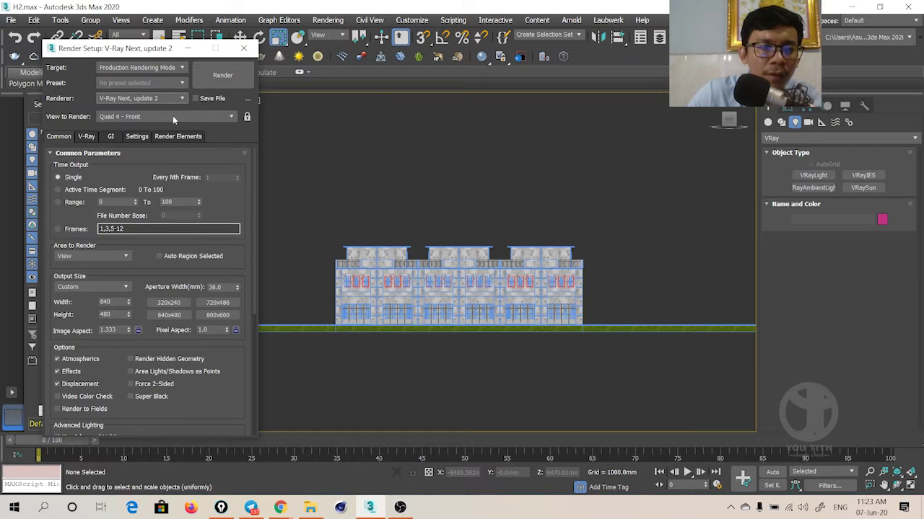
left_click(243, 48)
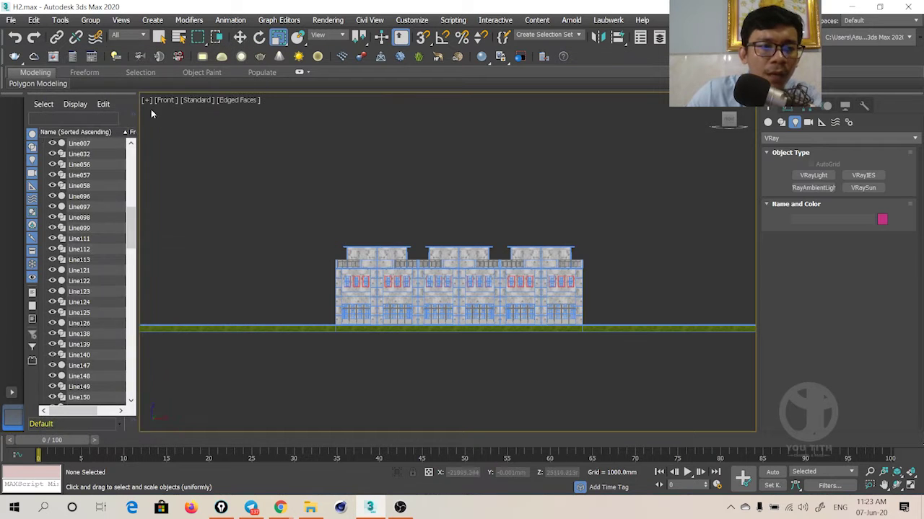
Step: Apply the ArchViz Exterior preset in V-Ray Quick Settings
left_click(90, 62)
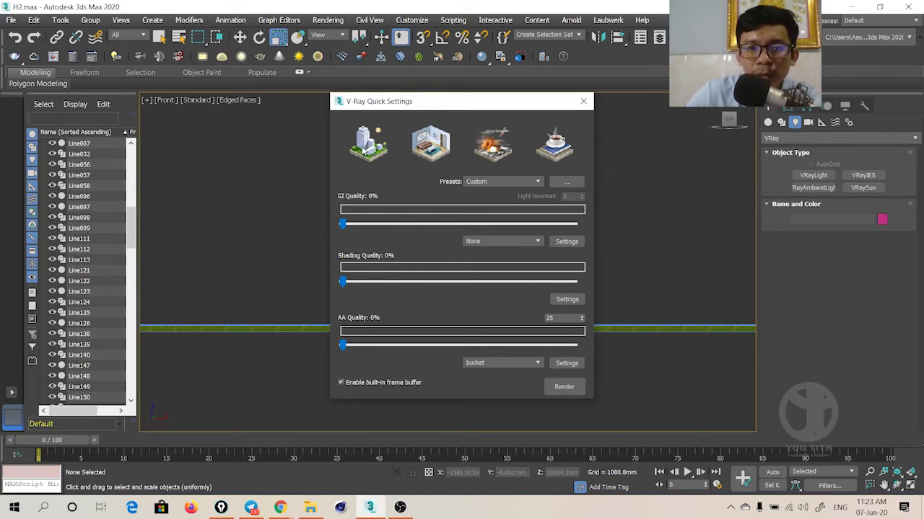
left_click(366, 149)
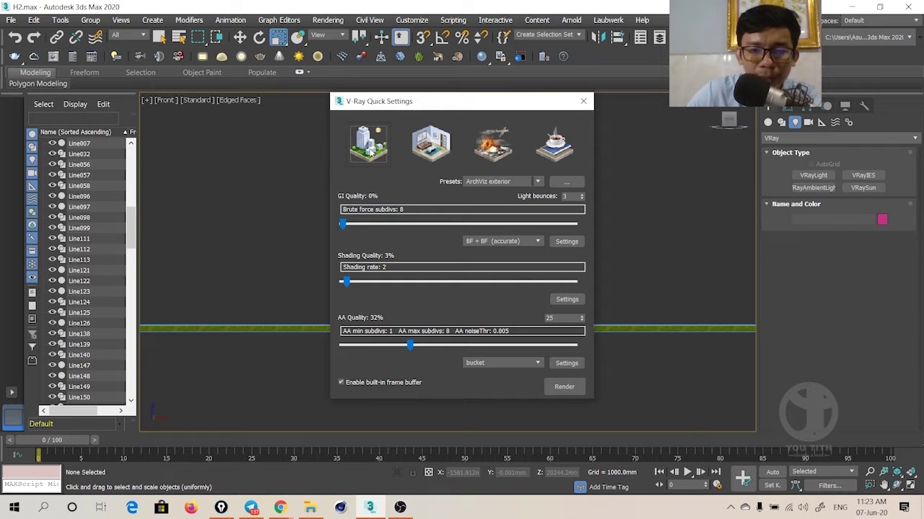
left_click(583, 102)
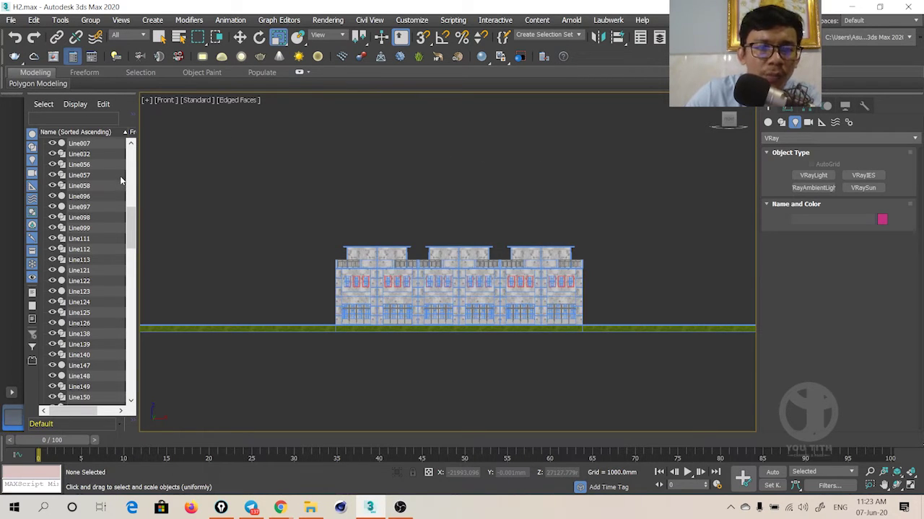
Step: Set the render output size to height 800 with a new width
key("F10")
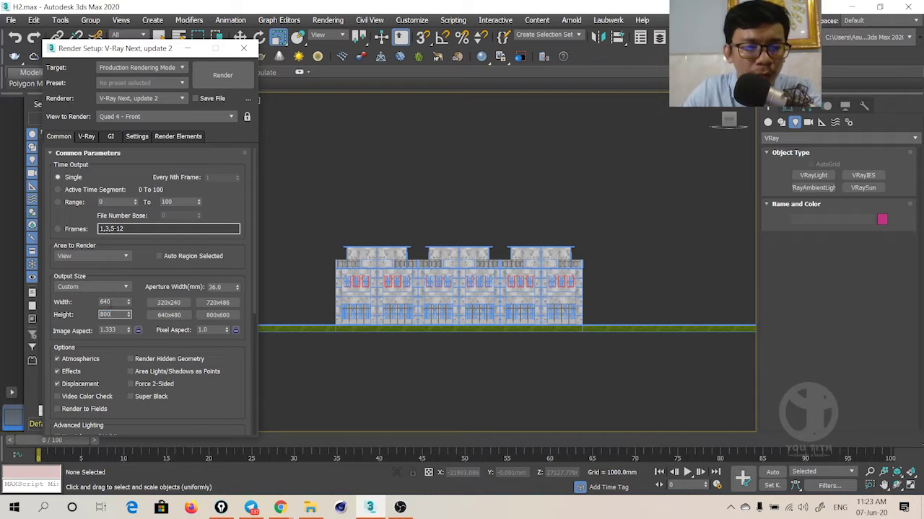
left_click(114, 302)
type("1600")
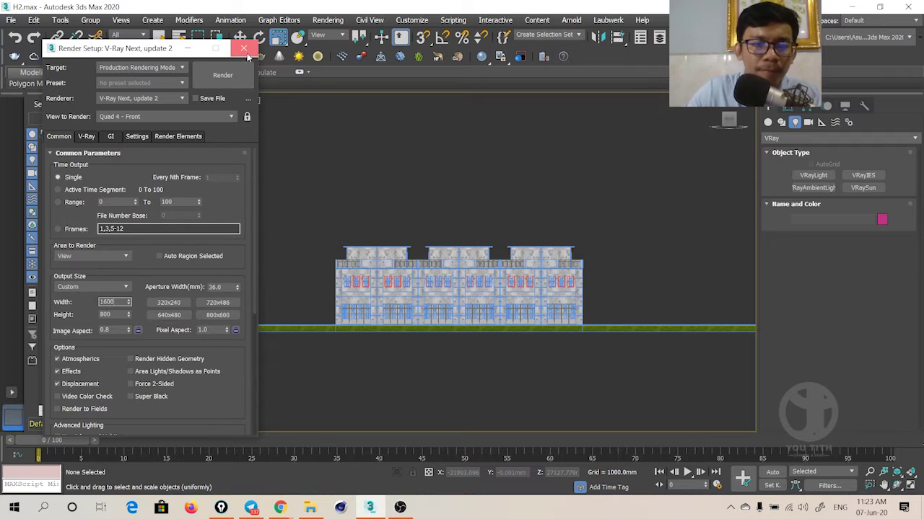
left_click(243, 48)
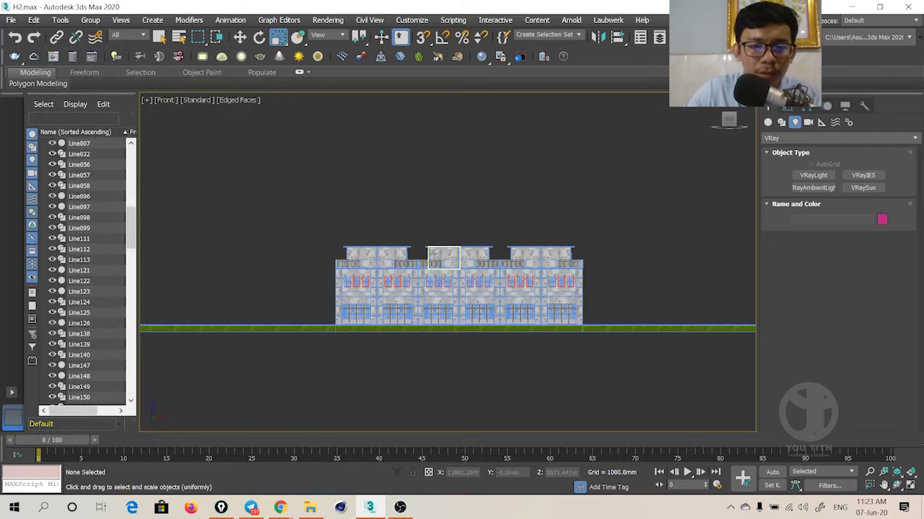
Step: Turn on Safe Frame to show the render frame in the front view
key("shift+f")
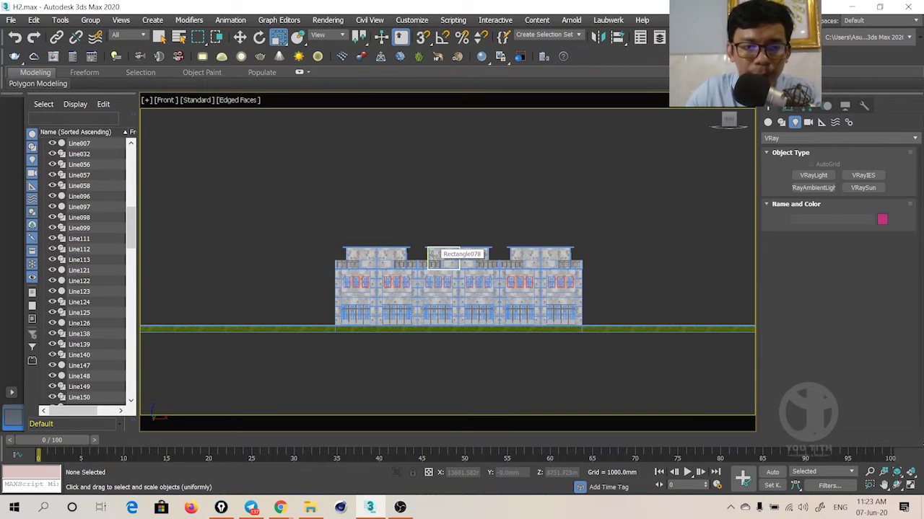
scroll(431, 255, "up", 4)
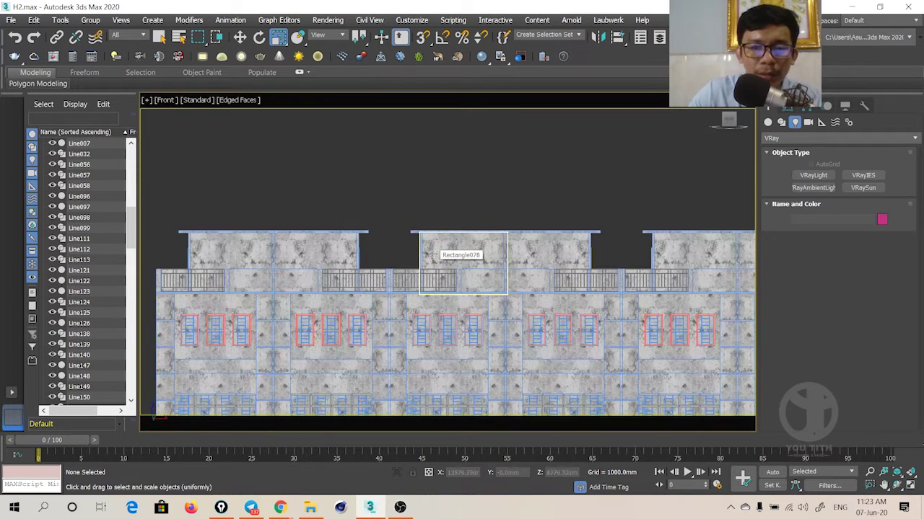
scroll(432, 255, "down", 2)
scroll(520, 308, "down", 1)
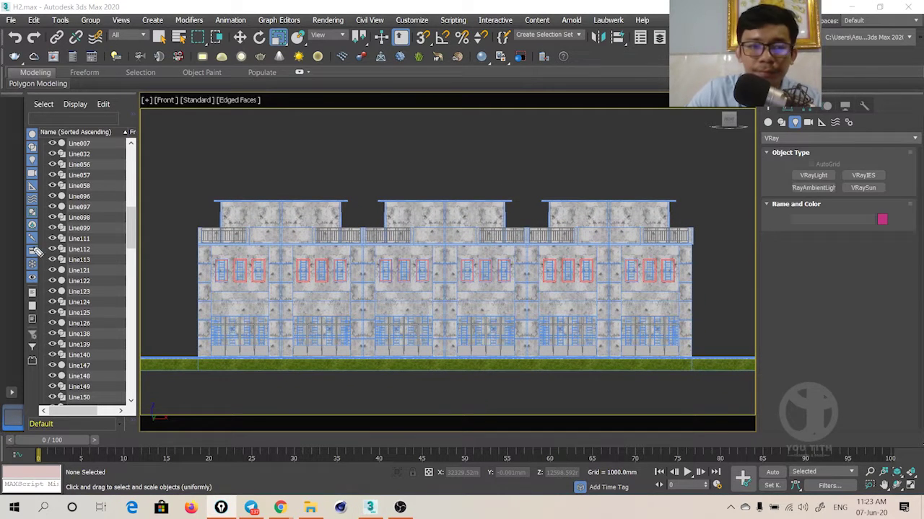
left_click_drag(147, 110, 168, 94)
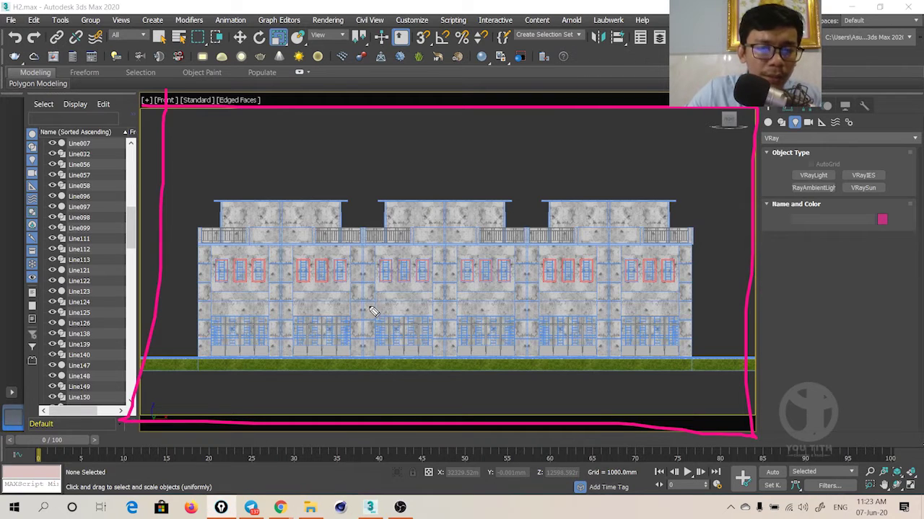
left_click_drag(384, 148, 386, 178)
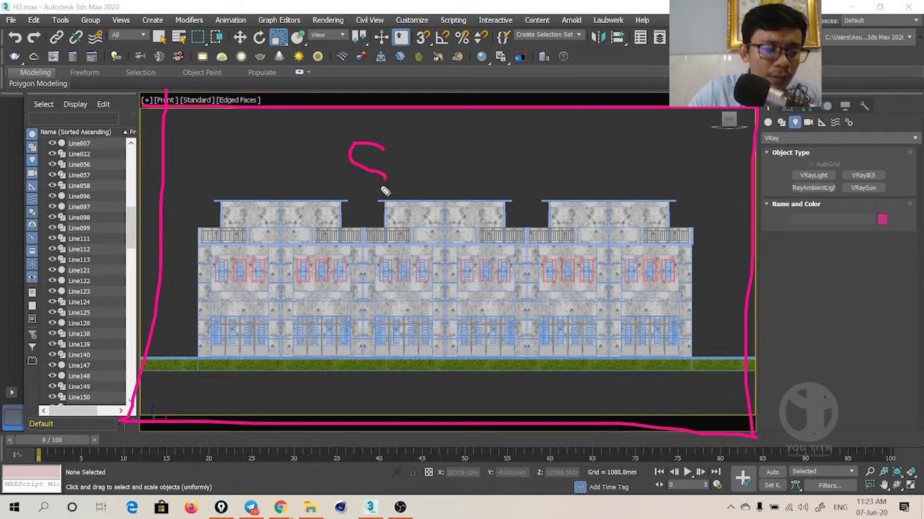
mouse_move(399, 127)
left_mouse_down()
mouse_move(421, 185)
mouse_move(438, 191)
left_mouse_up()
left_click(435, 148)
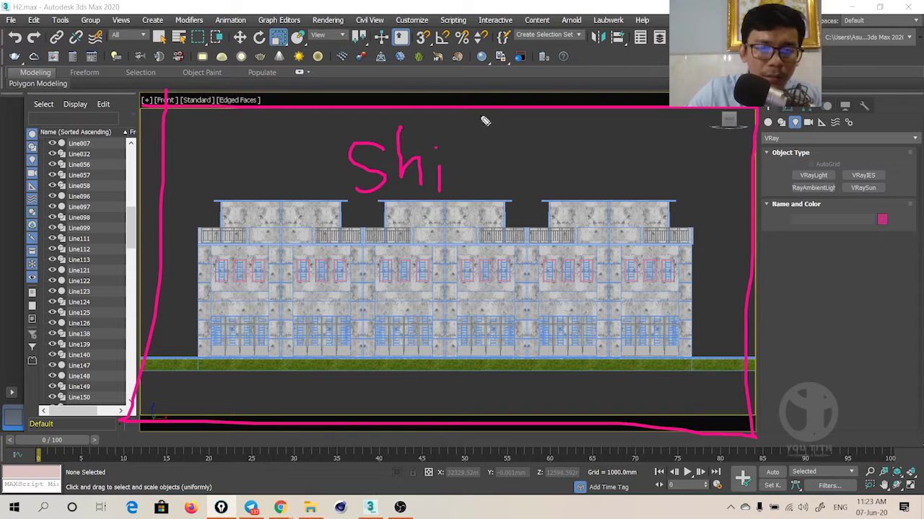
mouse_move(482, 114)
left_mouse_down()
mouse_move(465, 206)
mouse_move(478, 174)
left_mouse_up()
mouse_move(491, 117)
left_mouse_down()
mouse_move(488, 199)
mouse_move(527, 172)
mouse_move(577, 170)
left_mouse_up()
left_click_drag(567, 157, 568, 198)
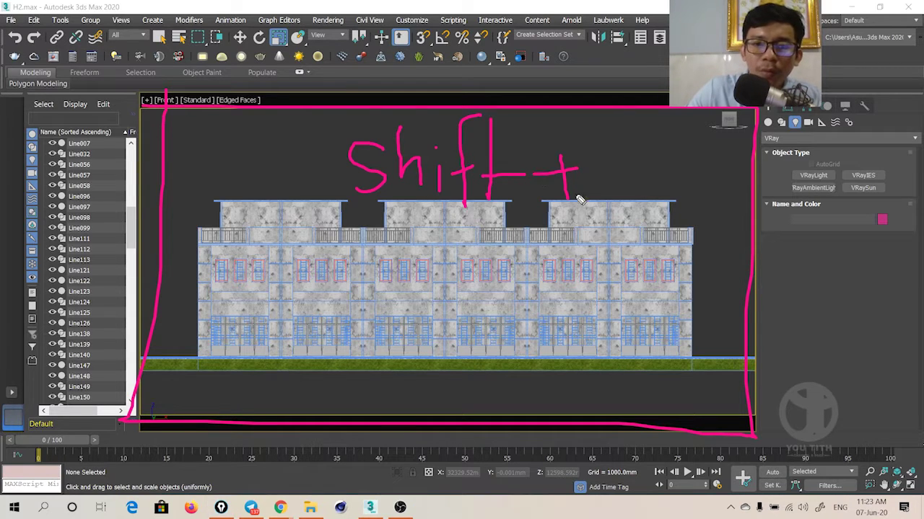
left_click_drag(640, 124, 639, 198)
left_click_drag(619, 101, 700, 116)
left_click_drag(638, 153, 807, 169)
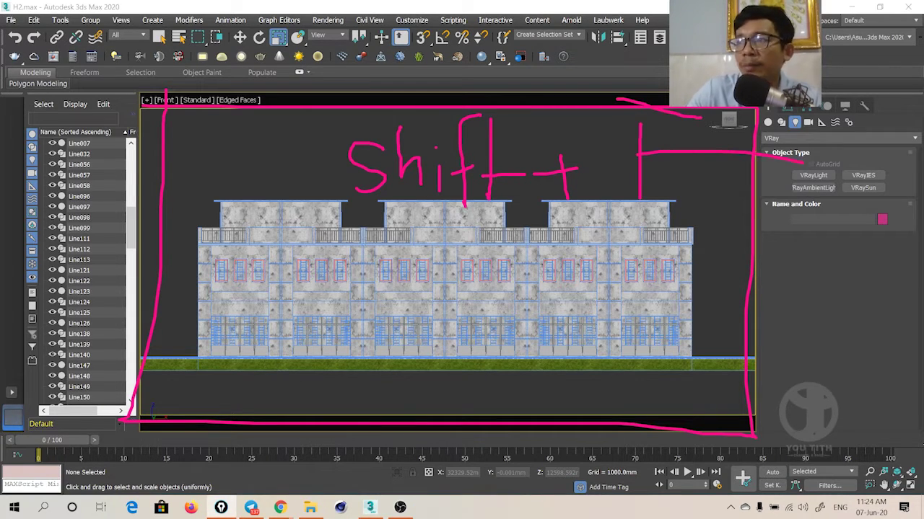
key("Escape")
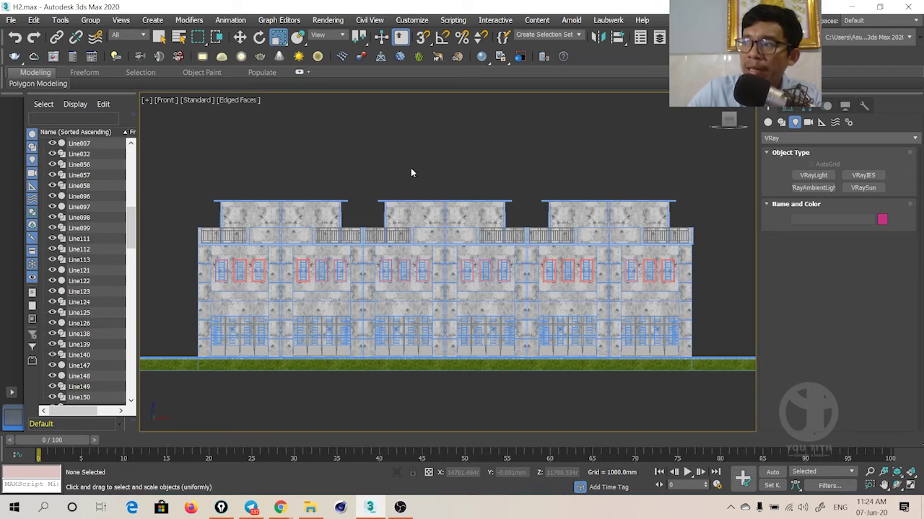
Step: Place a VRaySun high in the Front view aimed at the townhouses, answering the VRaySky prompt
middle_click_drag(458, 182, 456, 181)
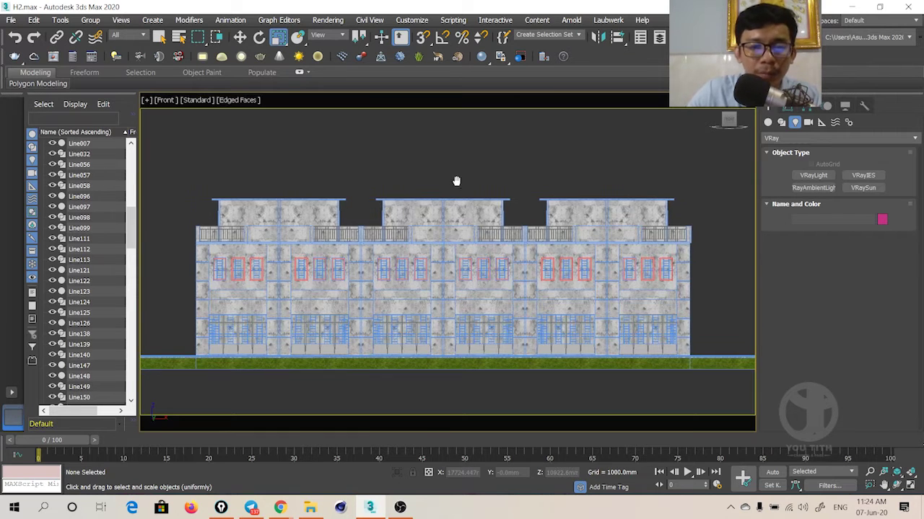
scroll(456, 181, "down", 6)
scroll(467, 181, "down", 1)
scroll(468, 181, "up", 5)
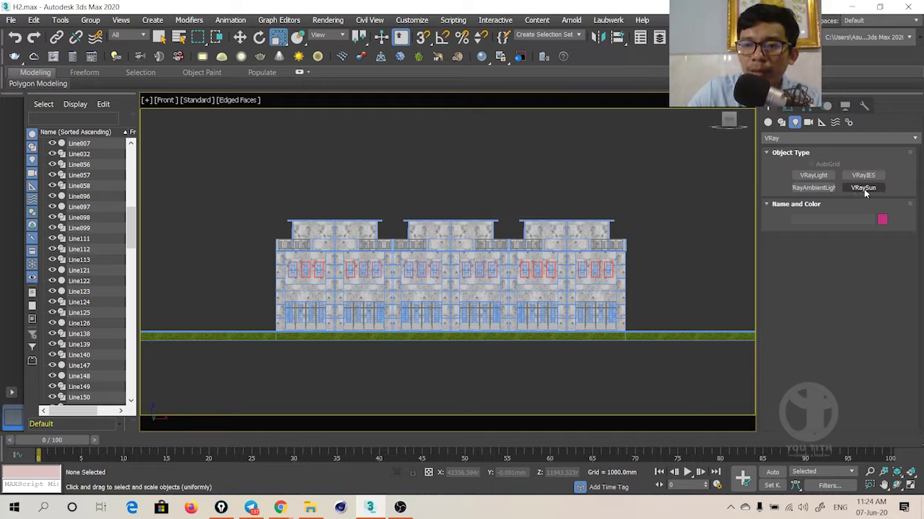
left_click(863, 188)
scroll(382, 194, "down", 3)
scroll(419, 268, "down", 1)
scroll(431, 284, "down", 2)
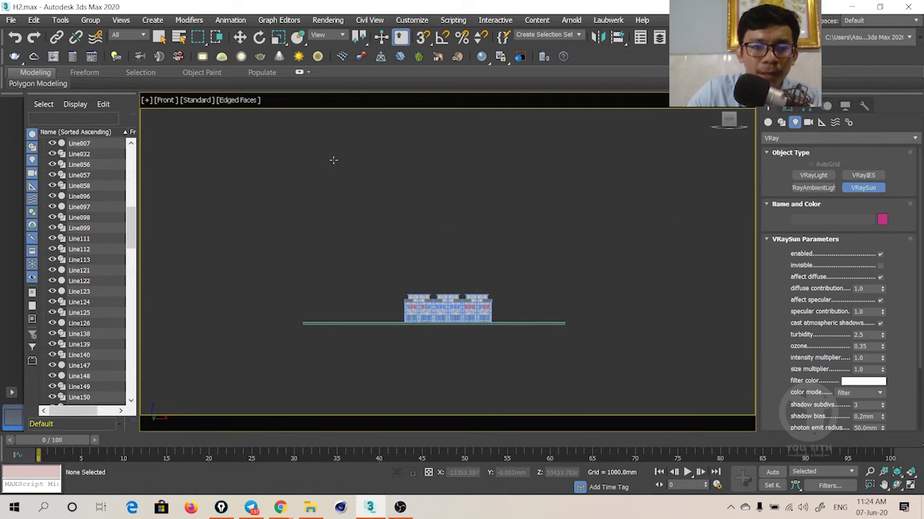
left_click_drag(324, 125, 419, 292)
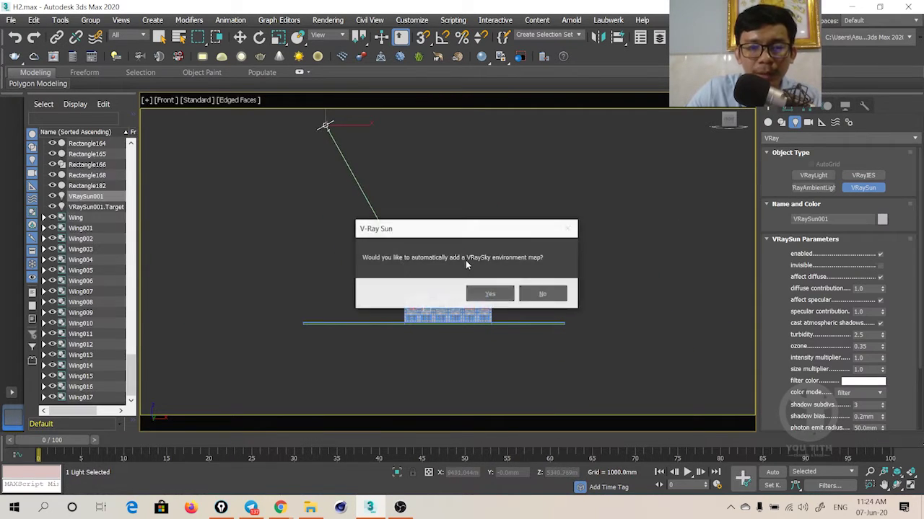
left_click(543, 289)
right_click(449, 270)
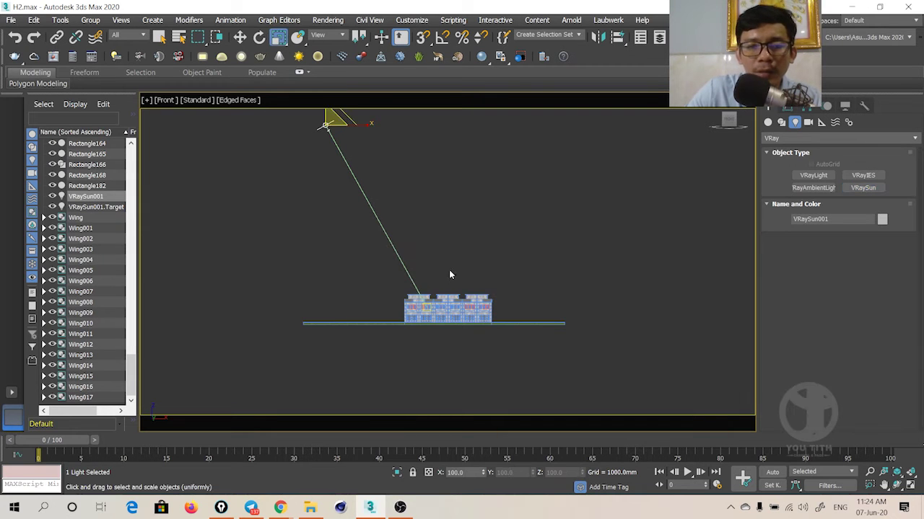
Step: View the sun and building in perspective and bring up the sun's parameters
scroll(439, 276, "up", 1)
scroll(432, 259, "up", 2)
scroll(434, 261, "up", 1)
key("p")
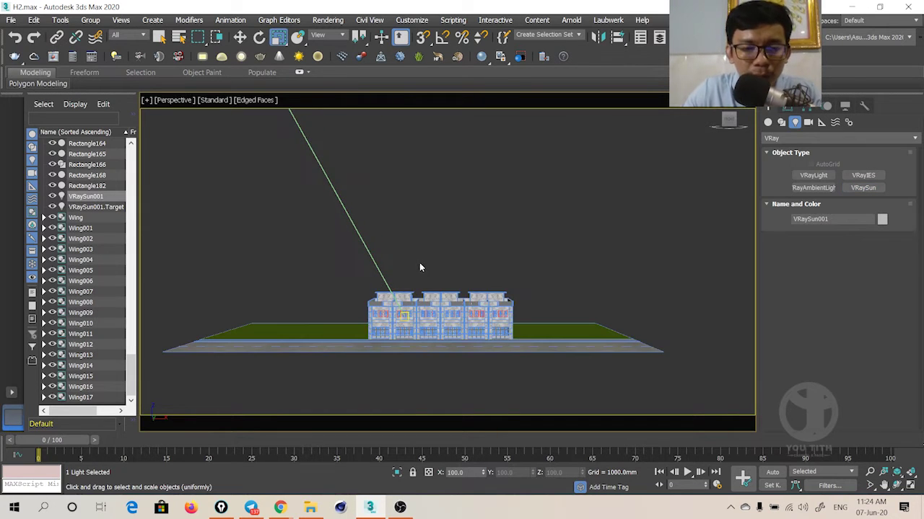
mouse_move(402, 270)
middle_mouse_down("alt")
mouse_move(444, 282)
mouse_move(406, 299)
middle_mouse_up("alt")
scroll(445, 282, "down", 2)
scroll(406, 299, "up", 2)
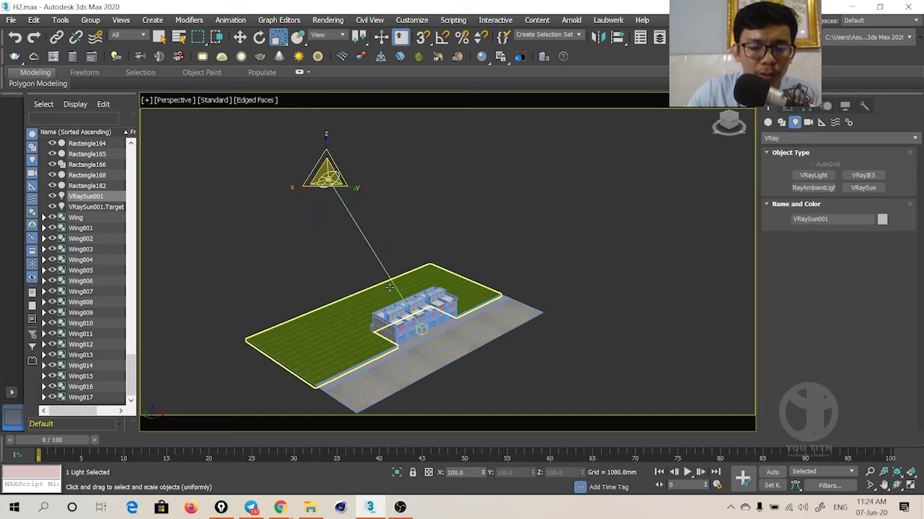
key("w")
left_click(786, 107)
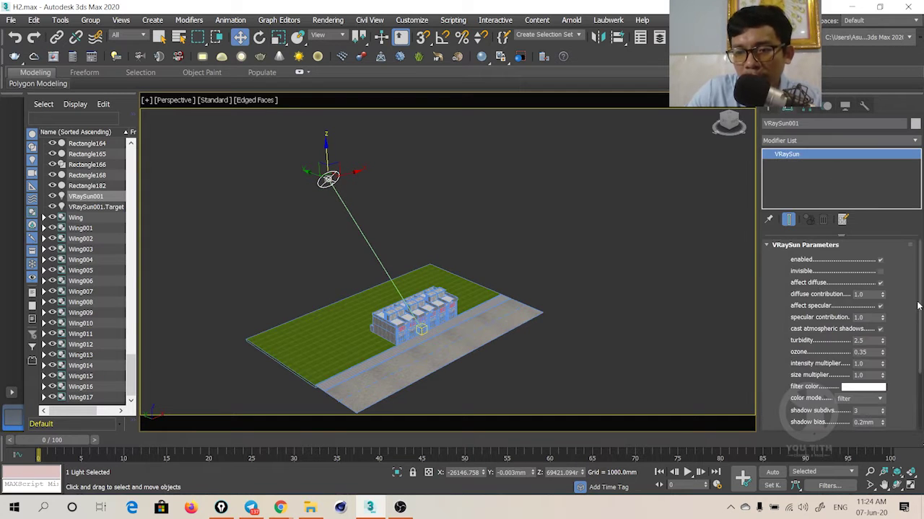
Step: Leave the VRaySun filter colour white and set its shadow subdivs to 16
left_click_drag(920, 298, 912, 357)
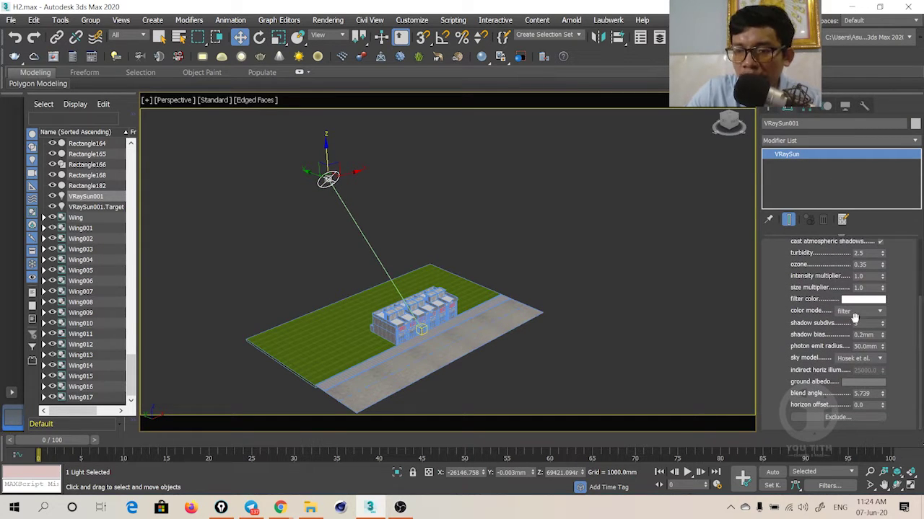
left_click(859, 300)
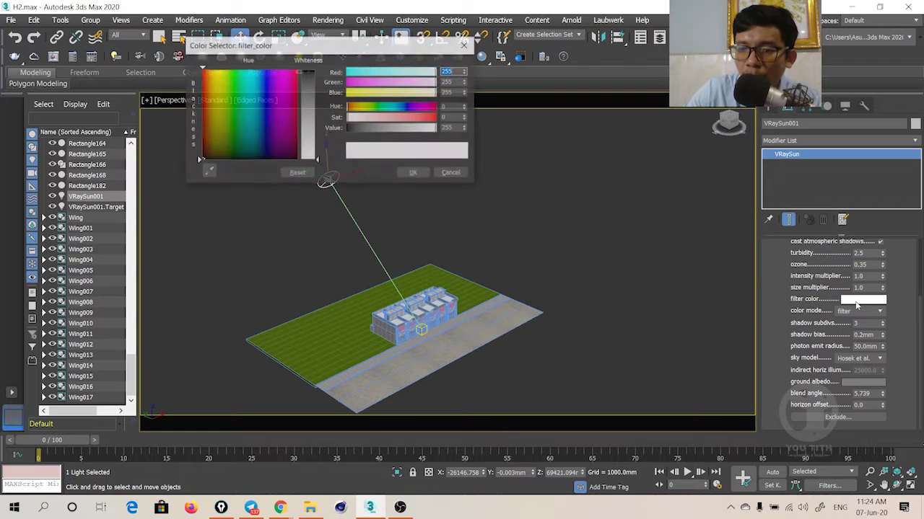
left_click(444, 174)
left_click(854, 325)
type("16")
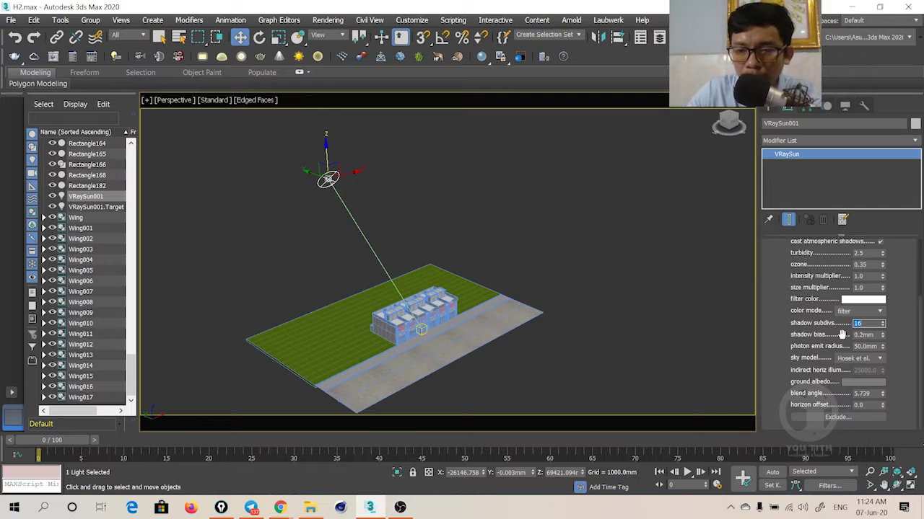
scroll(900, 272, "up", 1)
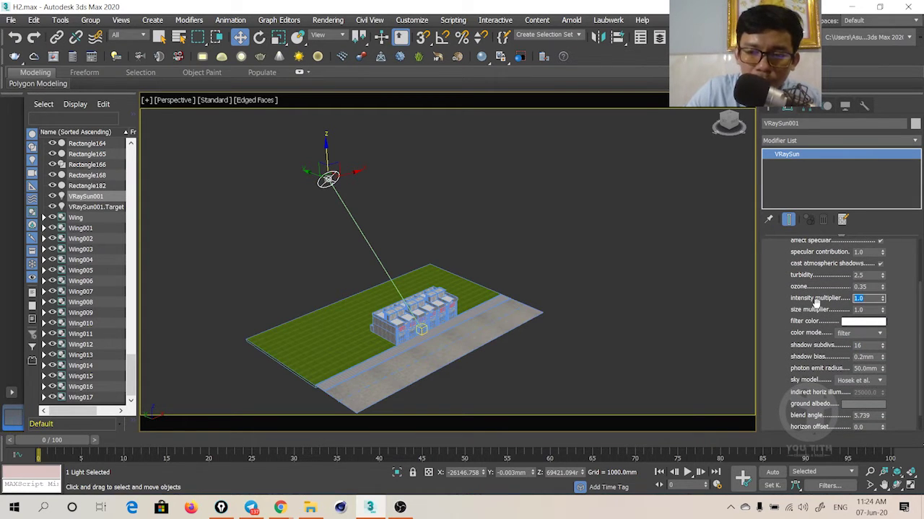
Step: Tint the VRaySun filter colour a warm peach, about RGB 207, 171, 142
left_click(860, 333)
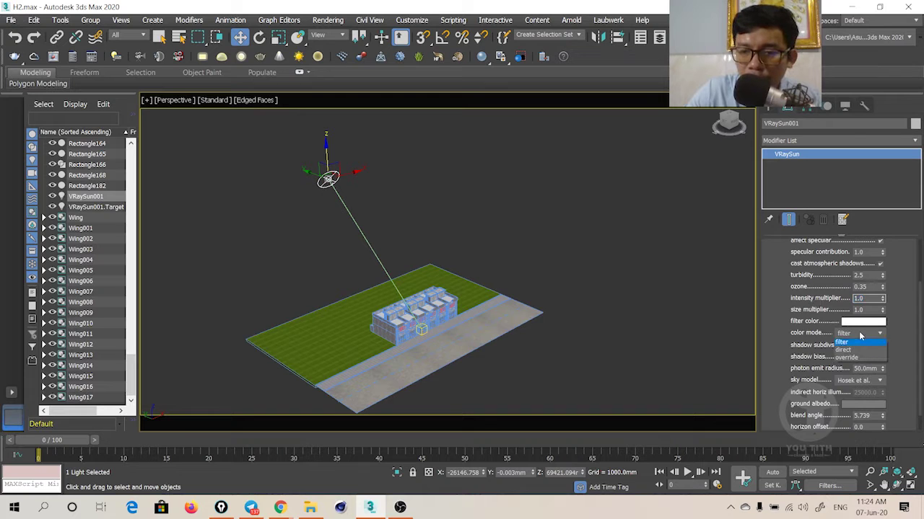
left_click(862, 325)
left_click(862, 325)
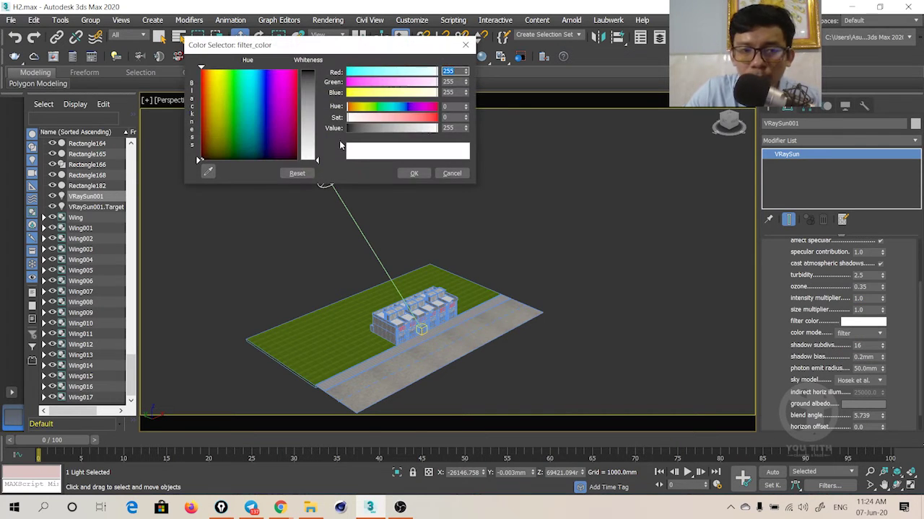
left_click(251, 146)
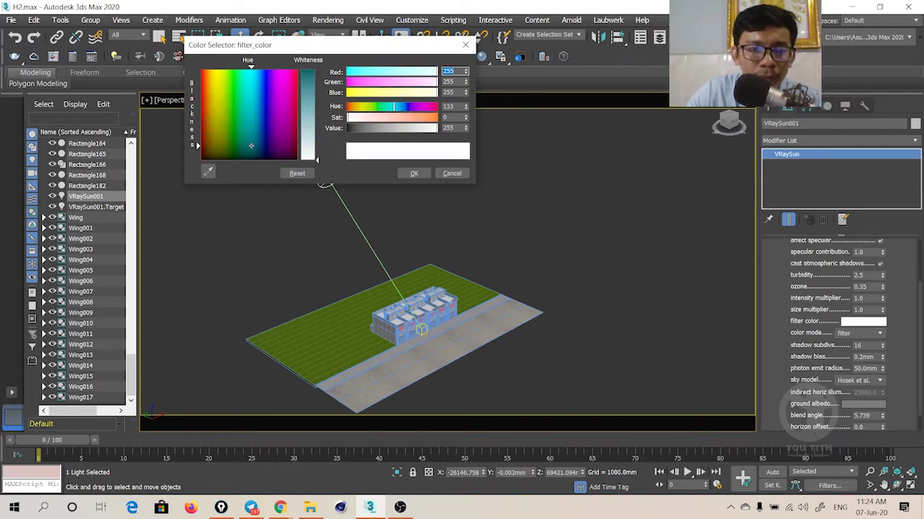
mouse_move(251, 146)
left_mouse_down()
mouse_move(217, 142)
mouse_move(226, 140)
mouse_move(205, 83)
left_mouse_up()
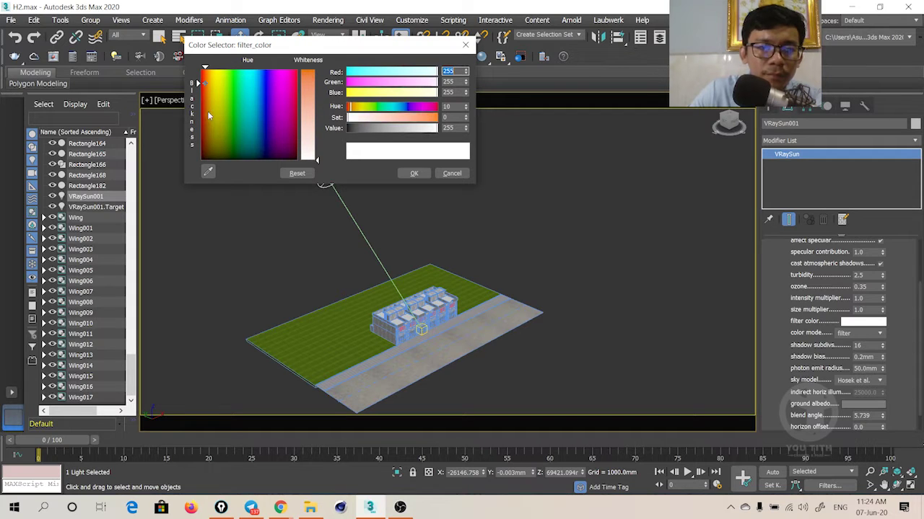
left_click(209, 115)
left_click_drag(210, 119, 208, 107)
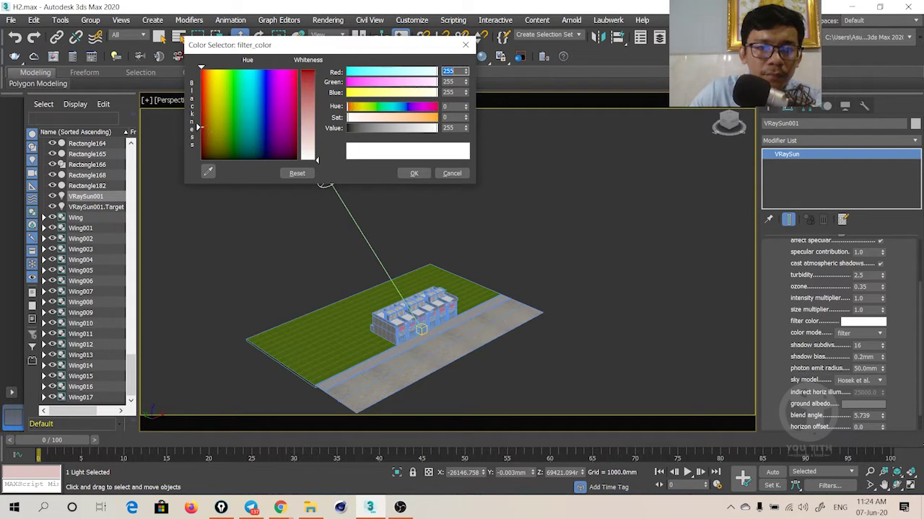
left_click(414, 173)
left_click(571, 212)
Step: Orbit and pan to a raised, front-on view of the townhouse row
scroll(384, 261, "up", 5)
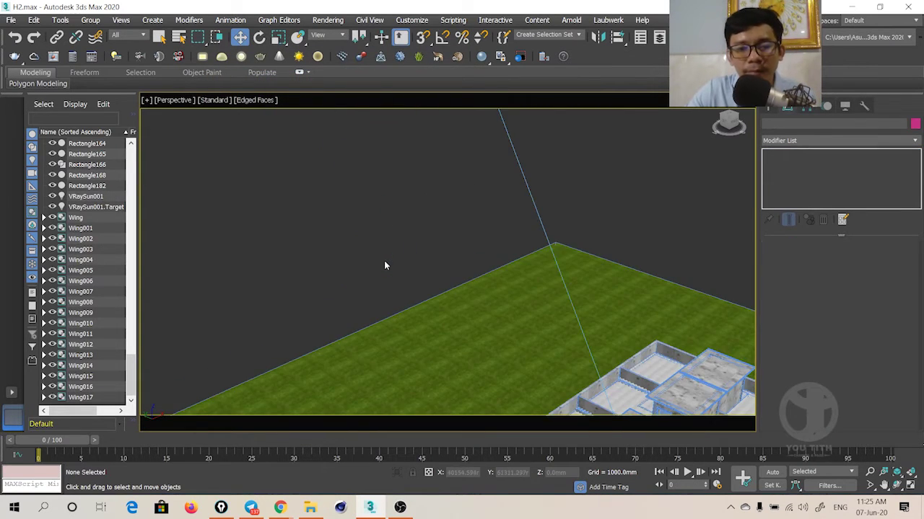
middle_click_drag(384, 261, 217, 180)
mouse_move(325, 274)
middle_mouse_down("alt")
mouse_move(437, 186)
mouse_move(425, 231)
mouse_move(426, 213)
middle_mouse_up("alt")
scroll(424, 231, "down", 5)
scroll(542, 302, "up", 2)
scroll(523, 346, "up", 2)
scroll(523, 346, "up", 2)
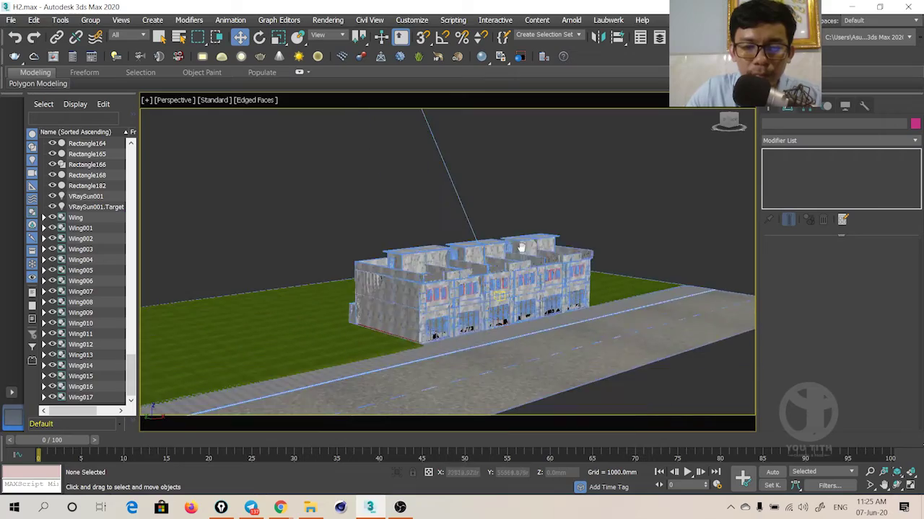
scroll(447, 310, "up", 2)
scroll(433, 293, "up", 1)
mouse_move(433, 294)
middle_mouse_down("alt")
mouse_move(469, 307)
mouse_move(449, 297)
middle_mouse_up("alt")
middle_click_drag(442, 309, 671, 393, "alt")
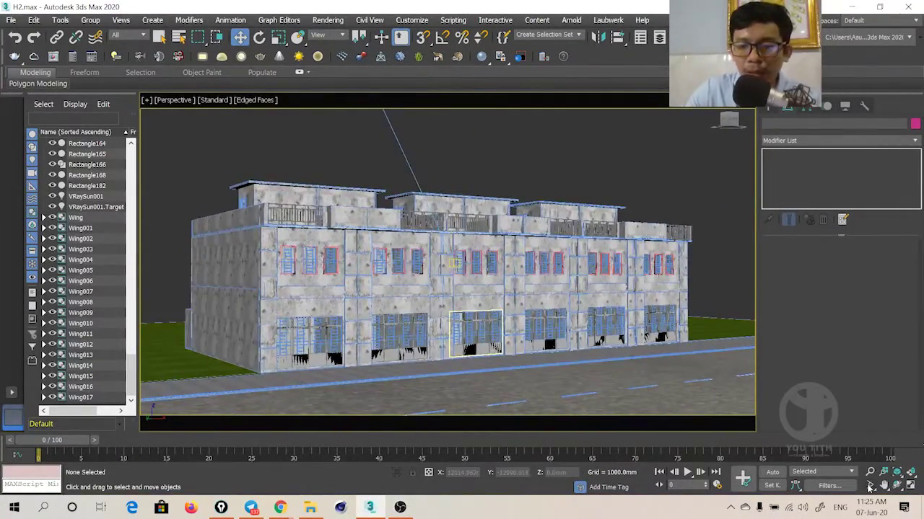
Step: Zoom Region onto the facade, shift the road's dashed centre line slightly, and fine-tune the framing
left_click(870, 488)
left_click_drag(370, 206, 518, 316)
scroll(521, 314, "down", 2)
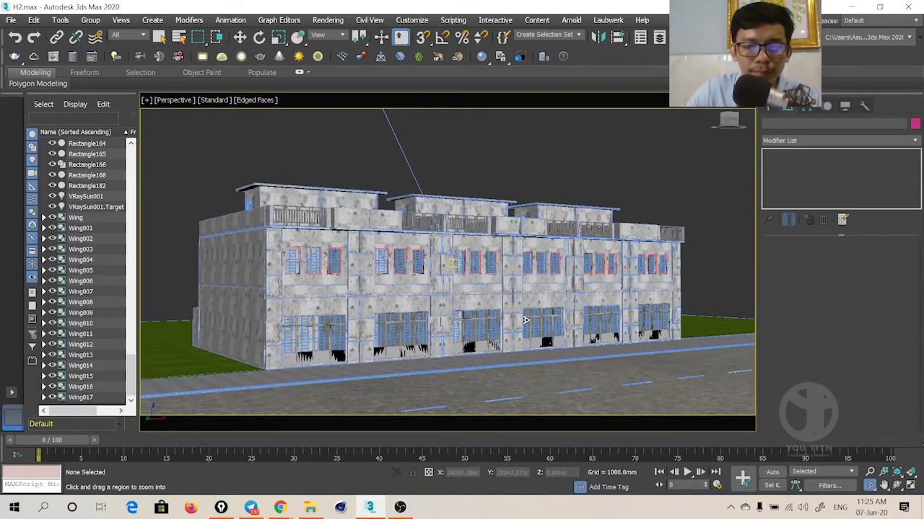
mouse_move(518, 306)
middle_mouse_down("alt")
mouse_move(457, 258)
mouse_move(450, 297)
middle_mouse_up("alt")
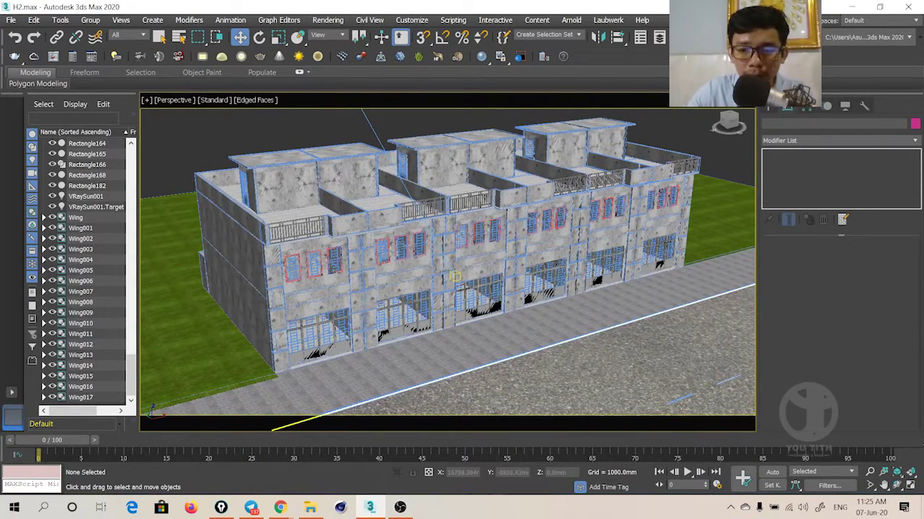
left_click(682, 399)
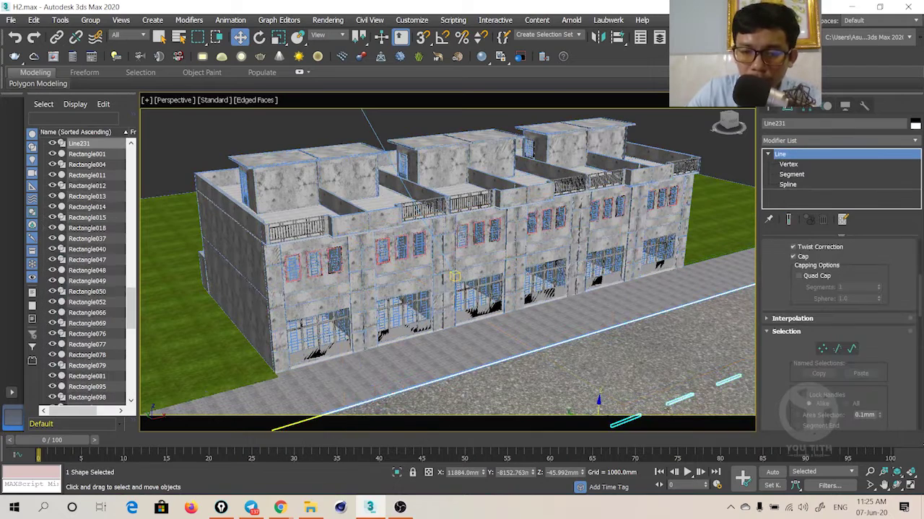
left_click_drag(567, 416, 555, 407)
key("ctrl+d")
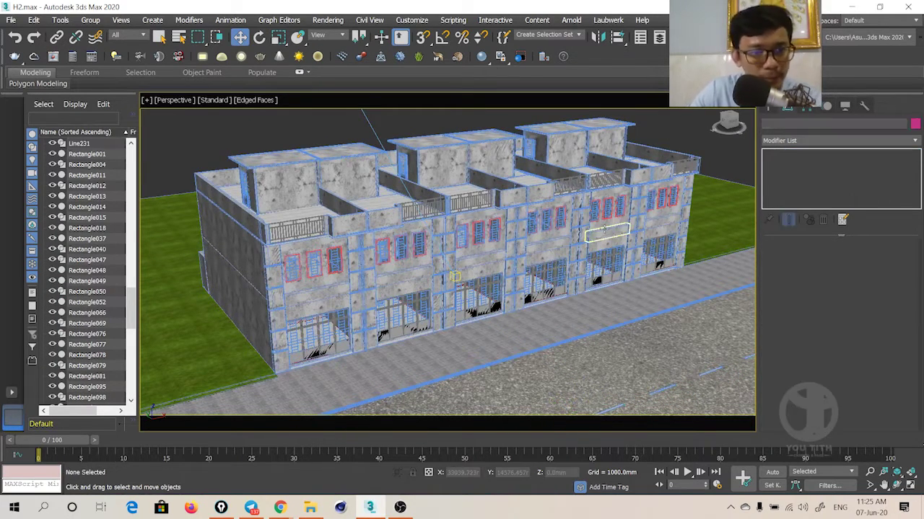
middle_click_drag(605, 229, 605, 235)
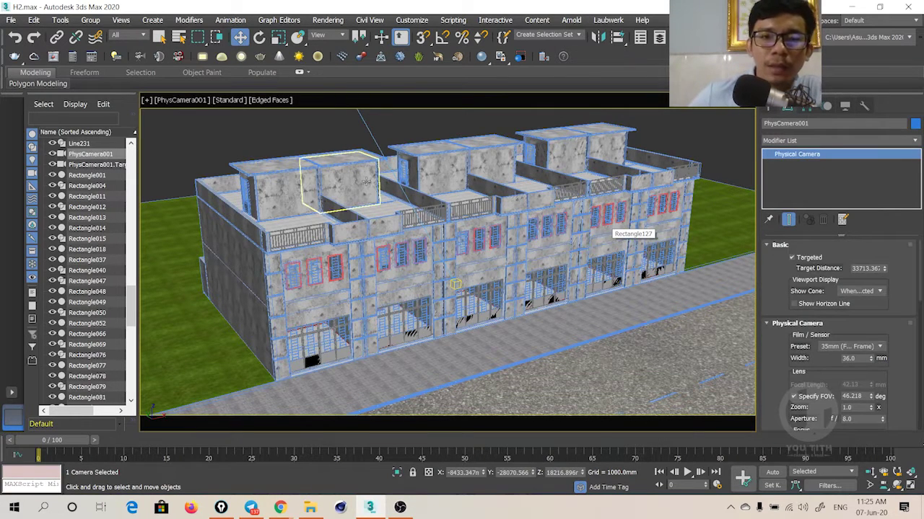
Step: Start a V-Ray render of the camera view in a maximized frame buffer
left_click(52, 58)
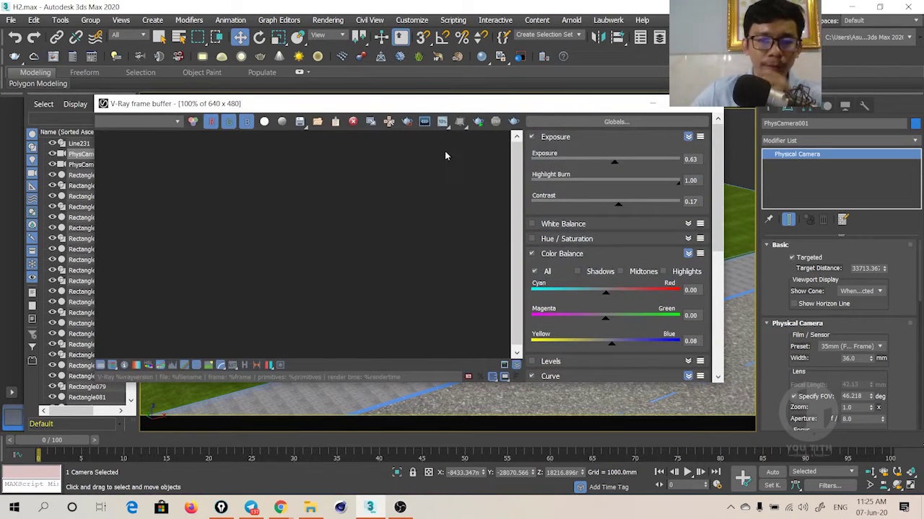
left_click(513, 122)
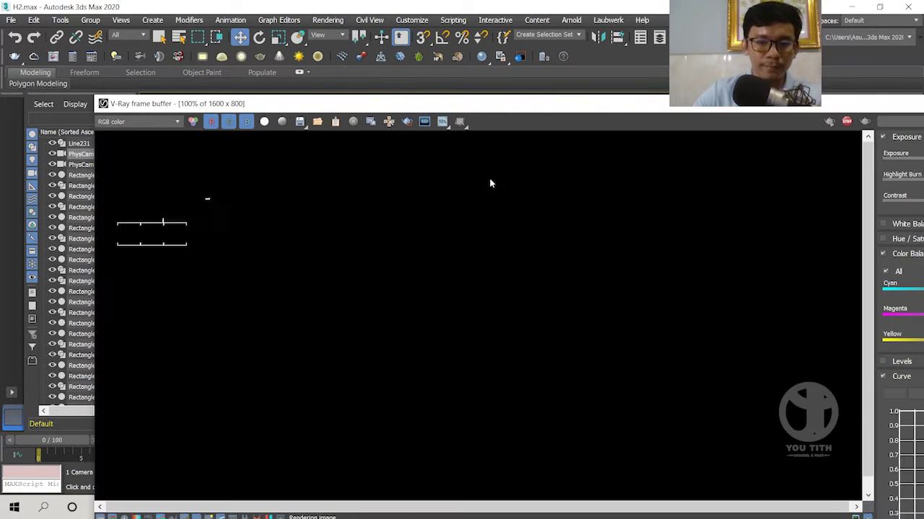
left_click_drag(473, 107, 396, 37)
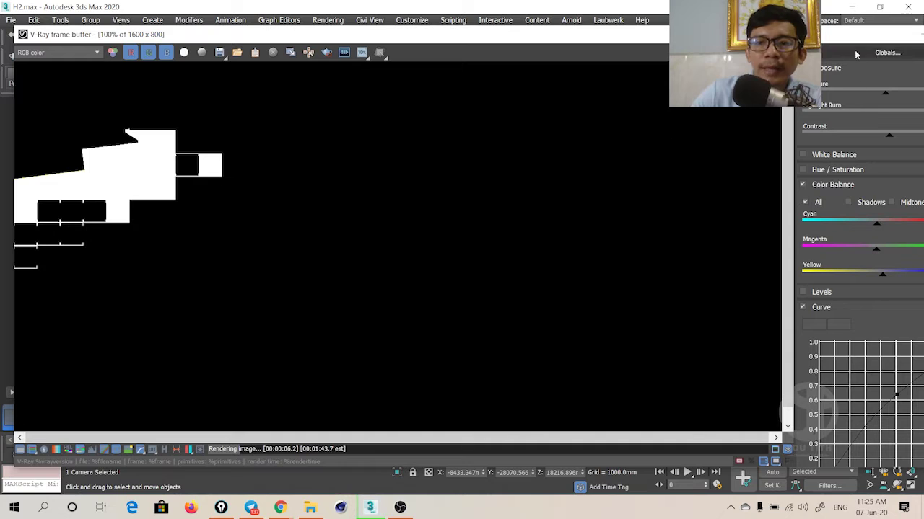
double_click(647, 34)
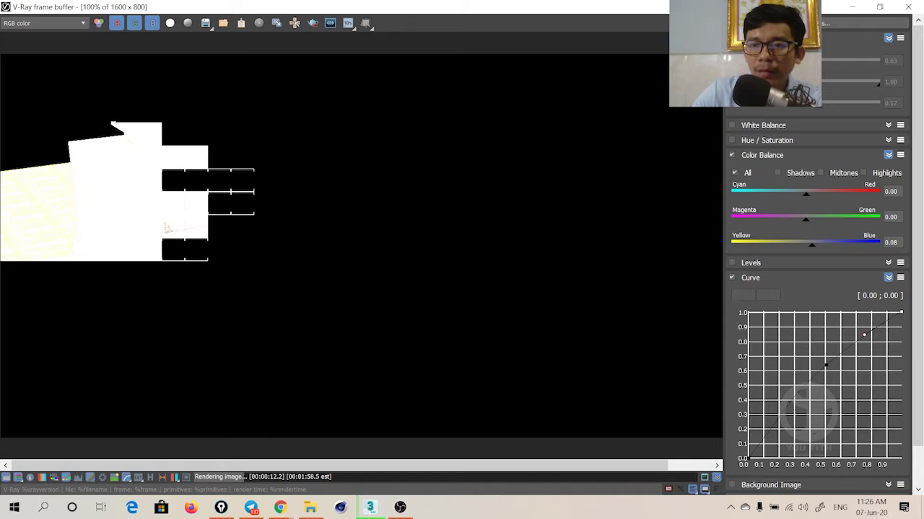
Step: Switch off Curve correction, collapse and hide the corrections panel, and close the VFB
left_click(888, 39)
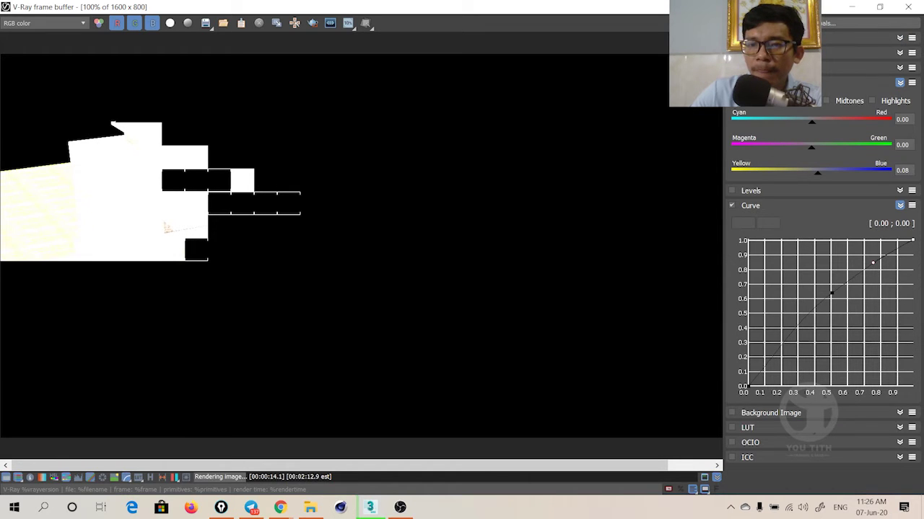
left_click(731, 205)
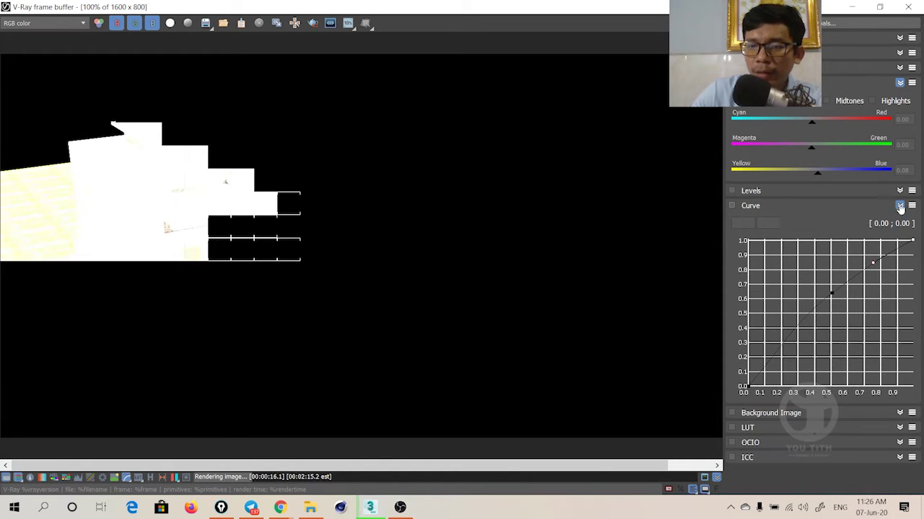
left_click(900, 206)
left_click(900, 83)
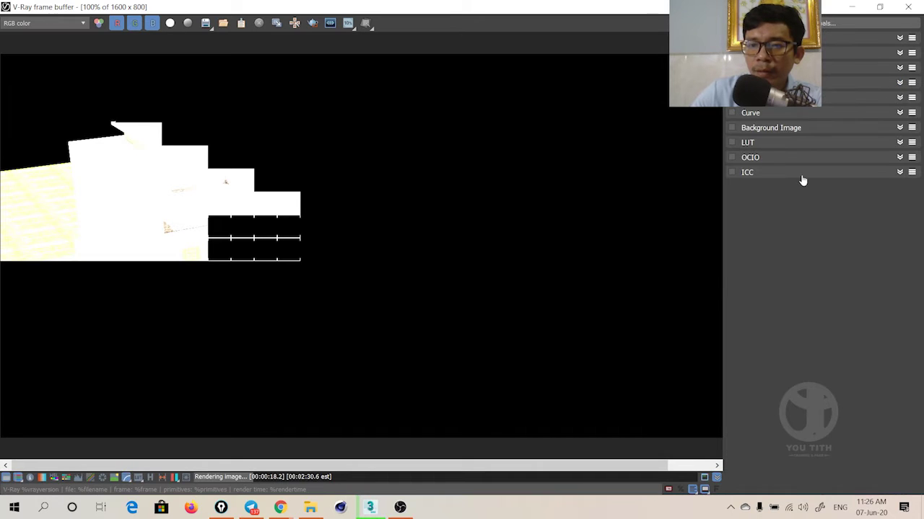
left_click(7, 477)
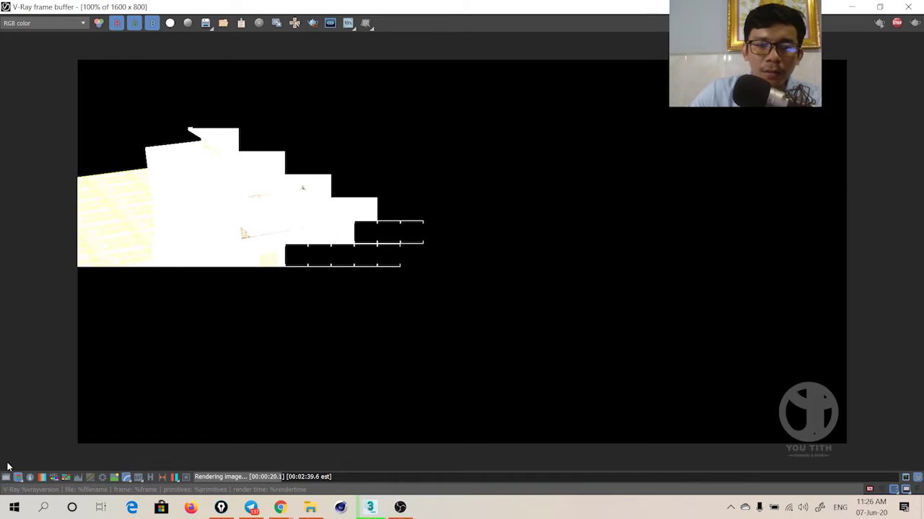
left_click(908, 6)
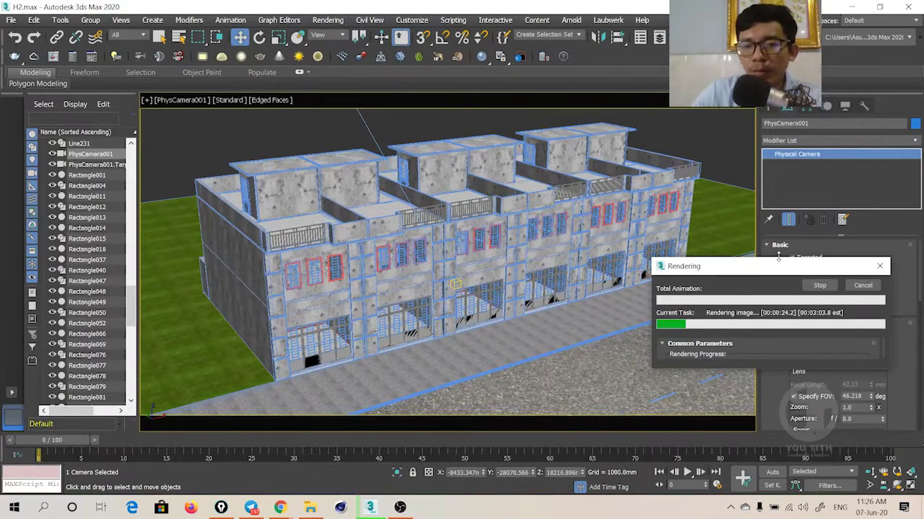
Step: Stop the render and set VRaySun001's intensity multiplier to 0.2
left_click(820, 285)
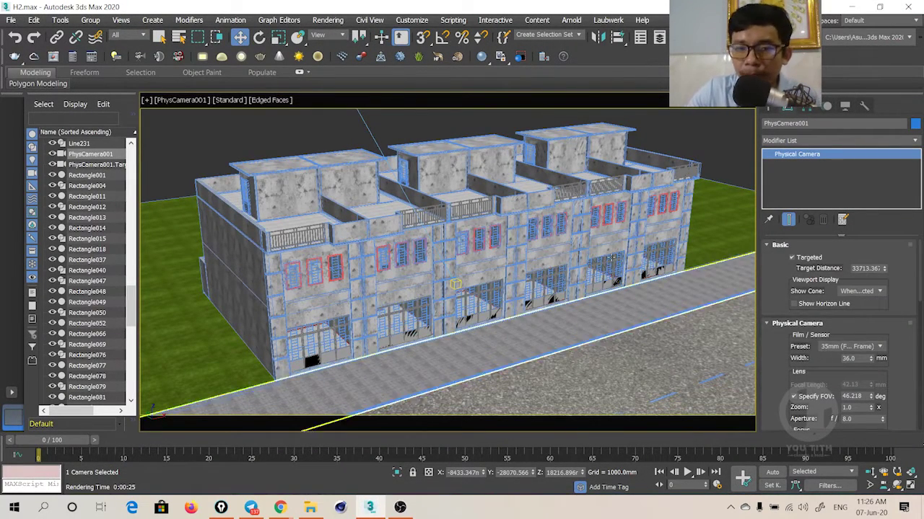
left_click(370, 128)
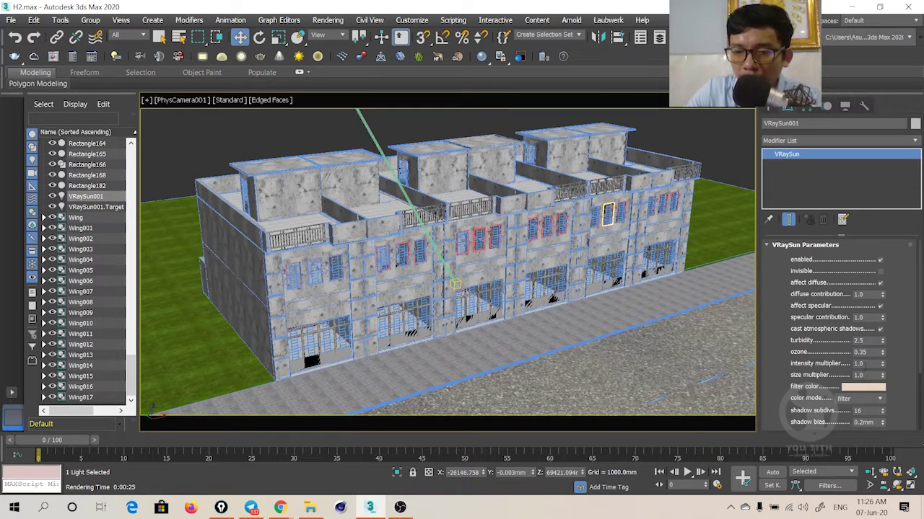
double_click(858, 363)
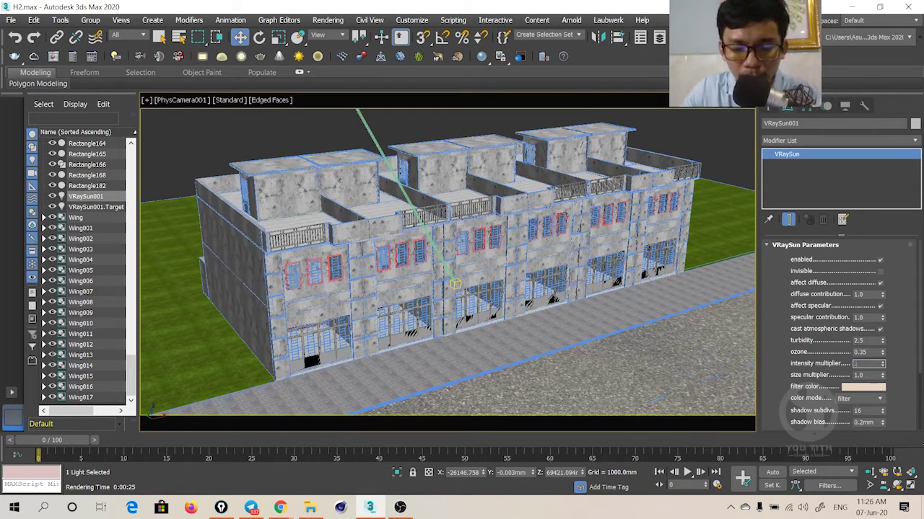
type("2")
key("Return")
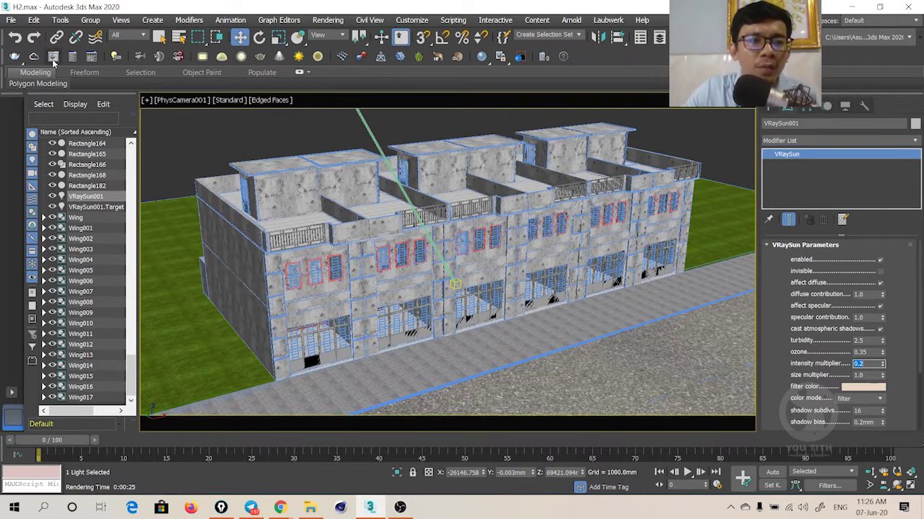
Step: Render the camera view with the dimmer sun and reposition the frame buffer
left_click(53, 57)
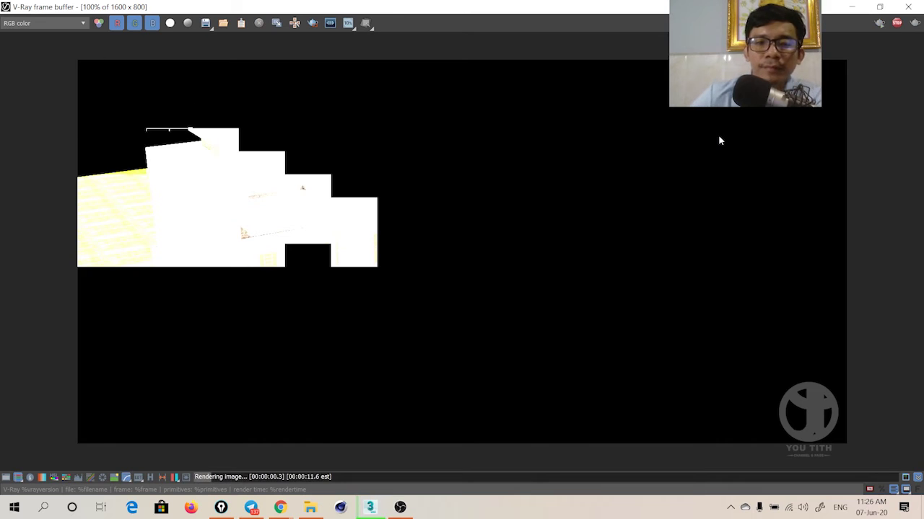
left_click(879, 6)
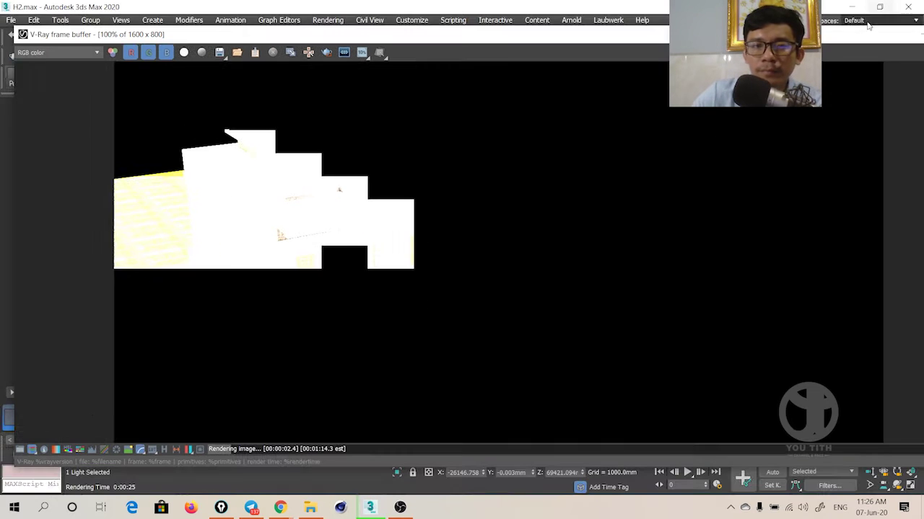
left_click_drag(12, 22, 68, 54)
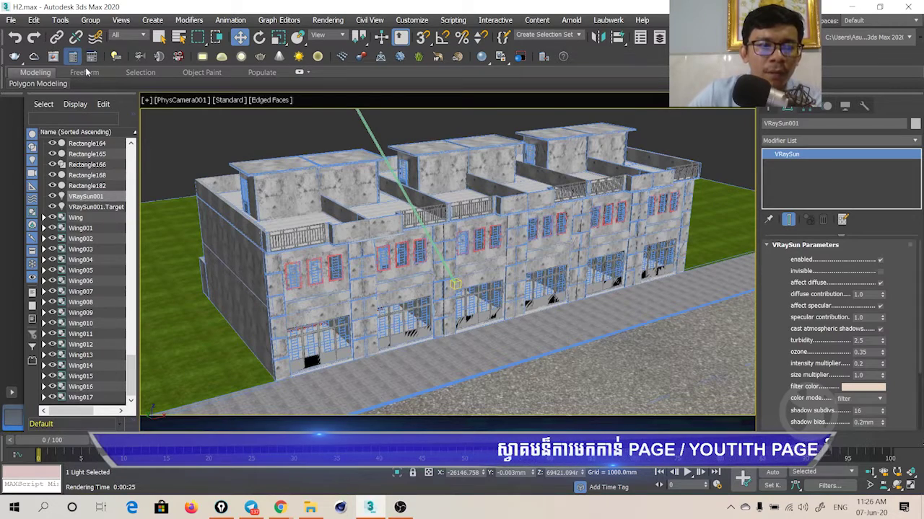
Step: Set GI to Irradiance map primary and Light cache secondary
key("F10")
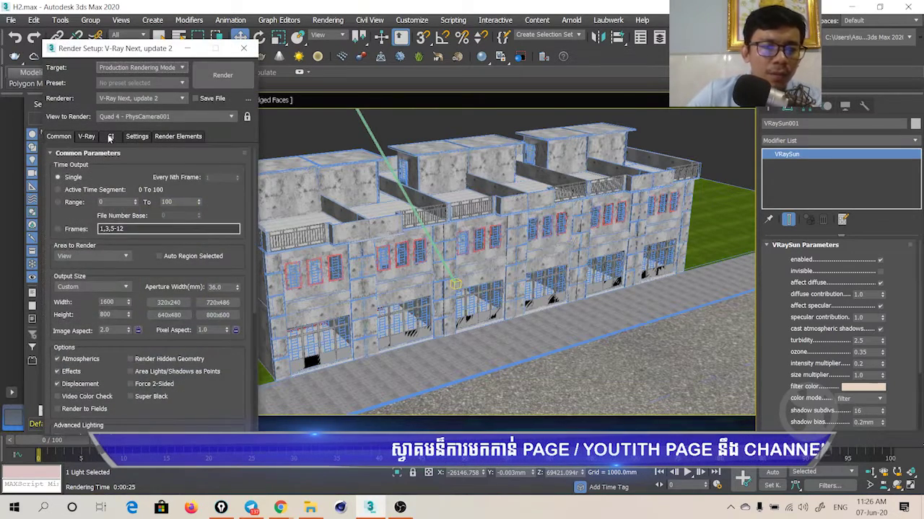
left_click(110, 135)
left_click(134, 179)
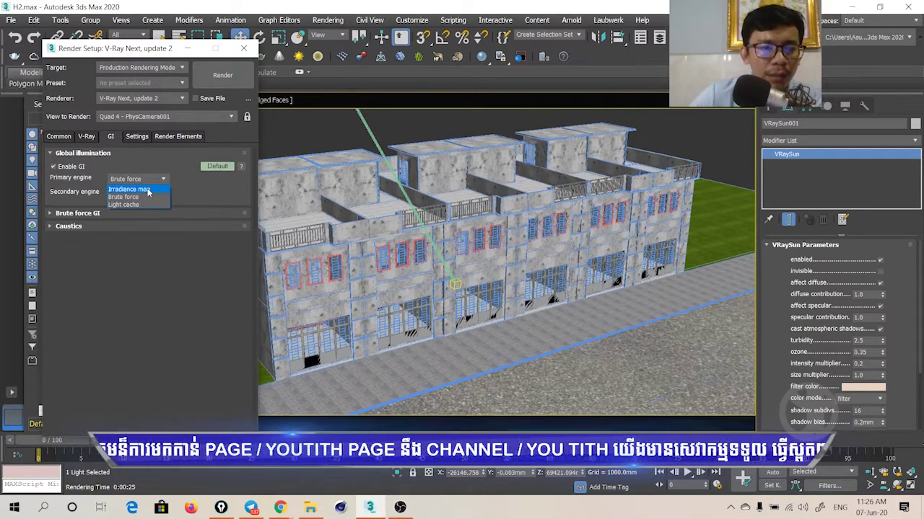
left_click(148, 190)
left_click(144, 195)
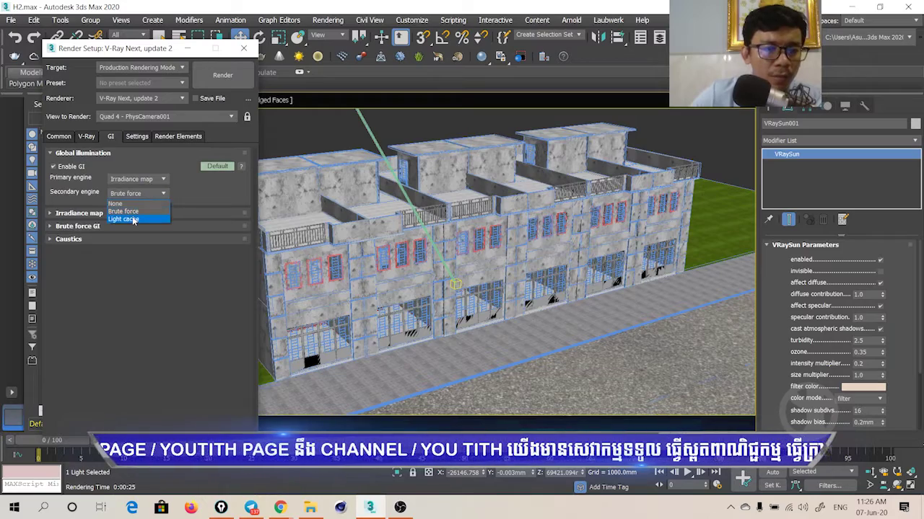
left_click(133, 220)
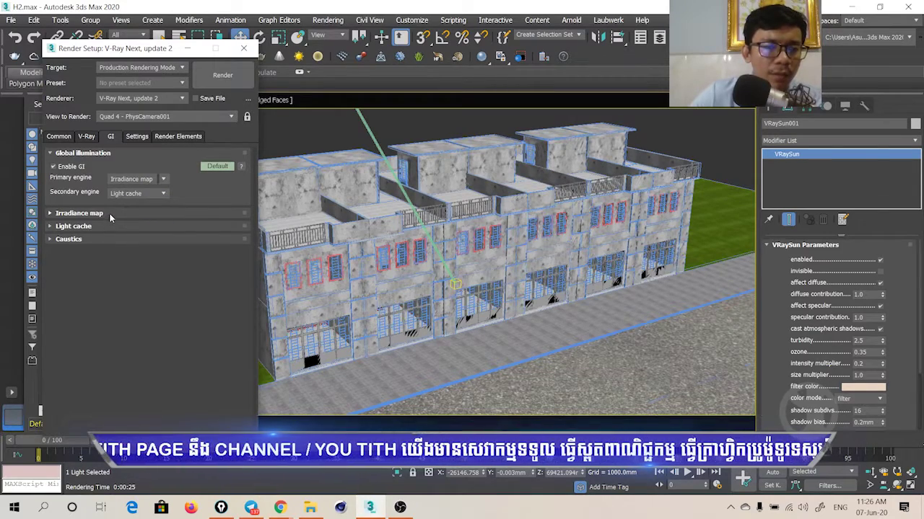
Step: Start a test render, dismiss the V-Ray messages log, then cancel it
left_click(222, 75)
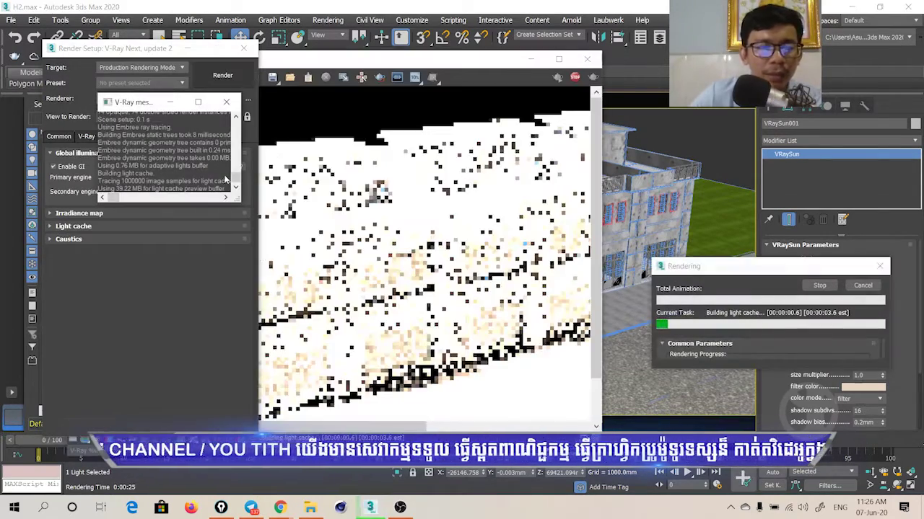
left_click(213, 128)
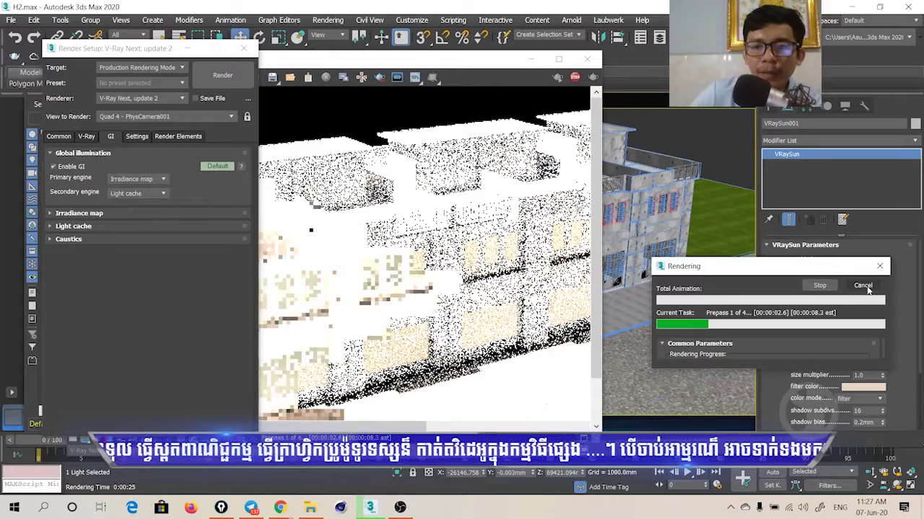
left_click(863, 286)
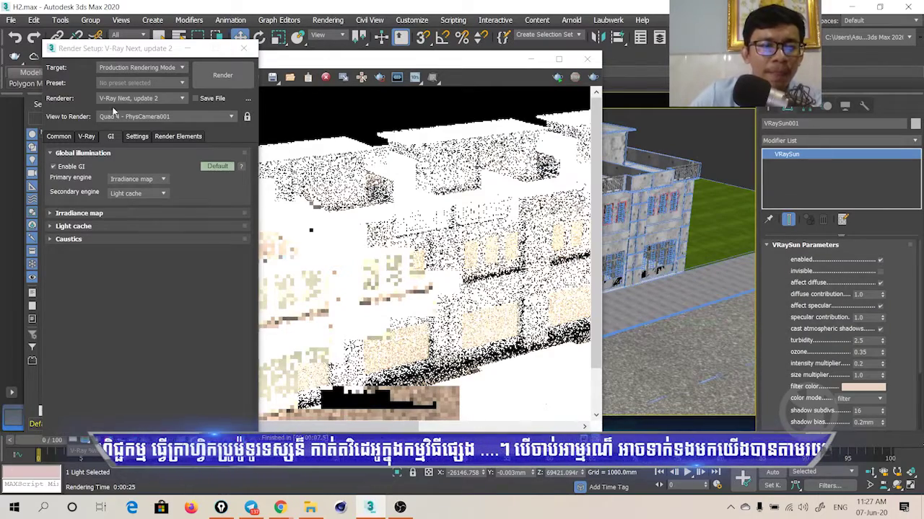
Step: Keep the Bucket image sampler and change the image filter to Area
left_click(84, 137)
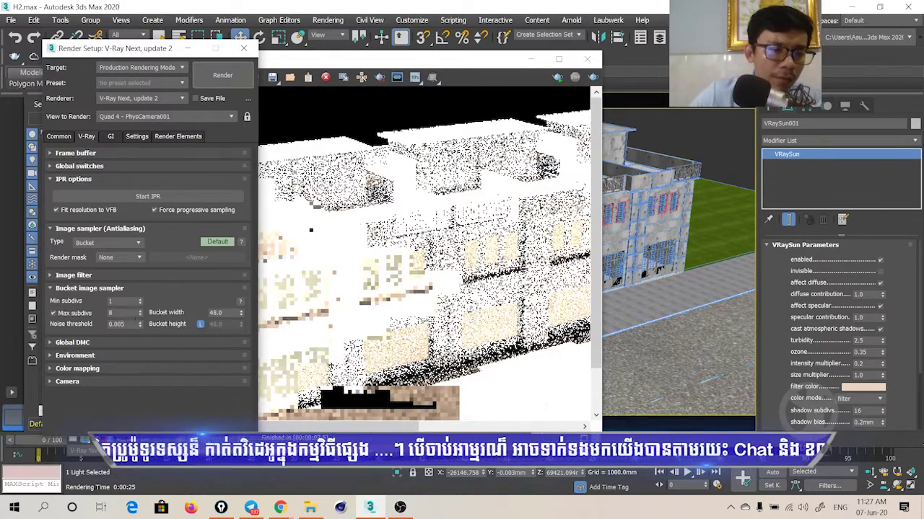
left_click(122, 357)
scroll(137, 280, "up", 1)
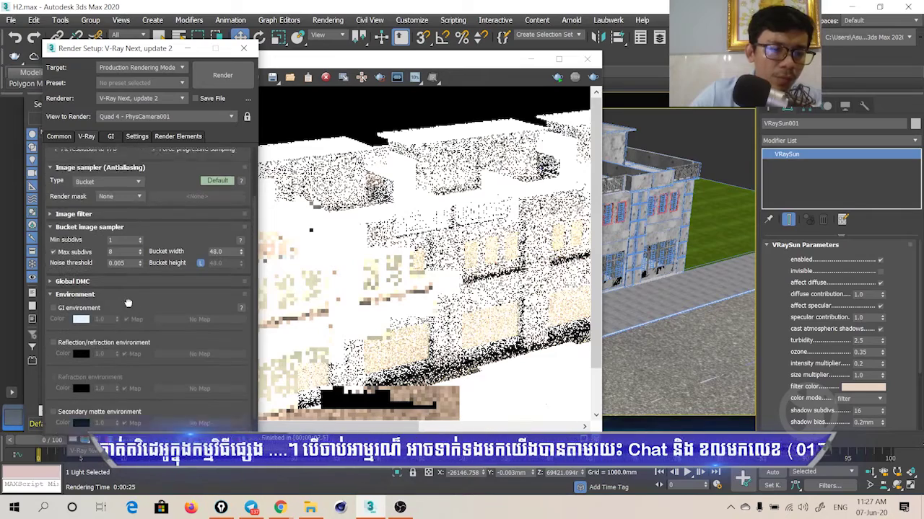
scroll(148, 268, "up", 1)
scroll(158, 260, "up", 1)
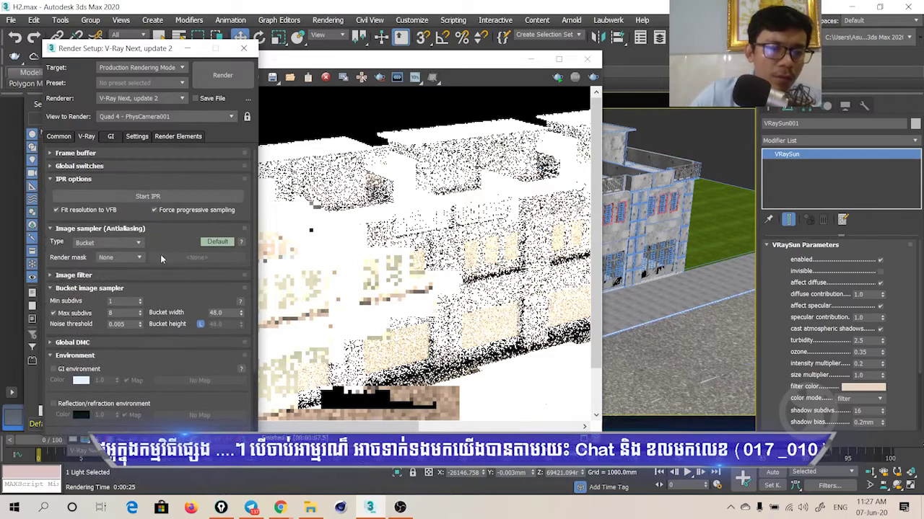
left_click(120, 243)
left_click(124, 275)
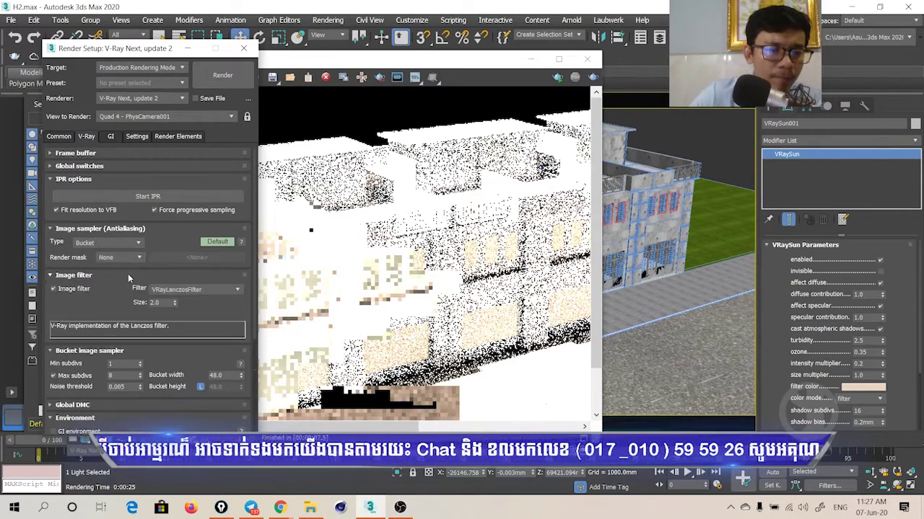
left_click(182, 289)
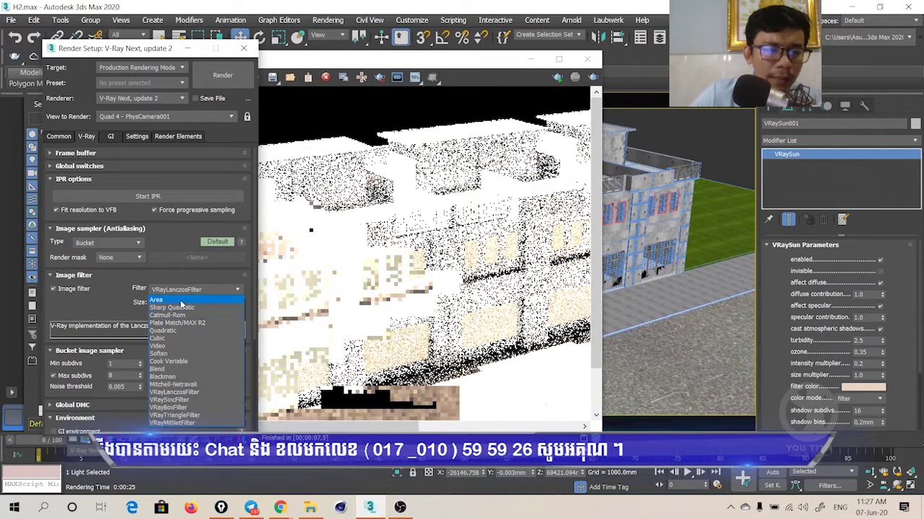
left_click(180, 300)
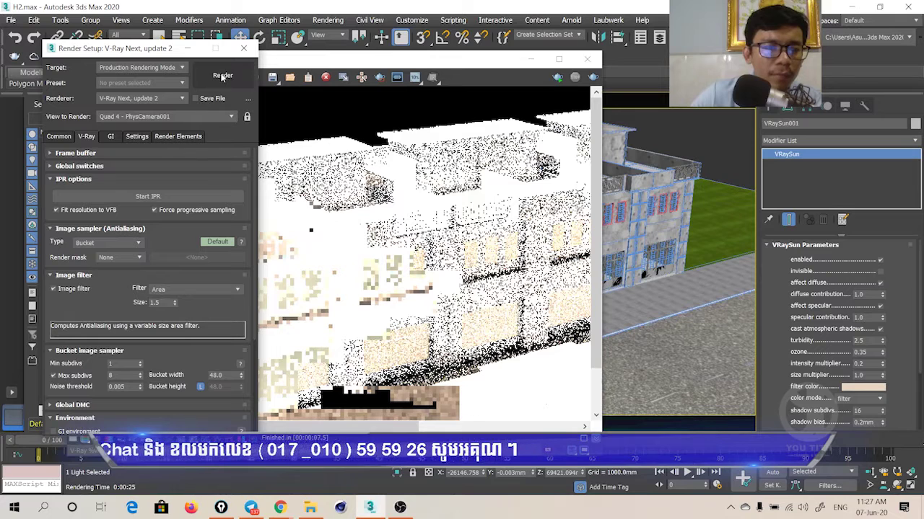
Step: Reconfirm Irradiance map as primary GI engine after briefly trying Light cache
left_click(109, 137)
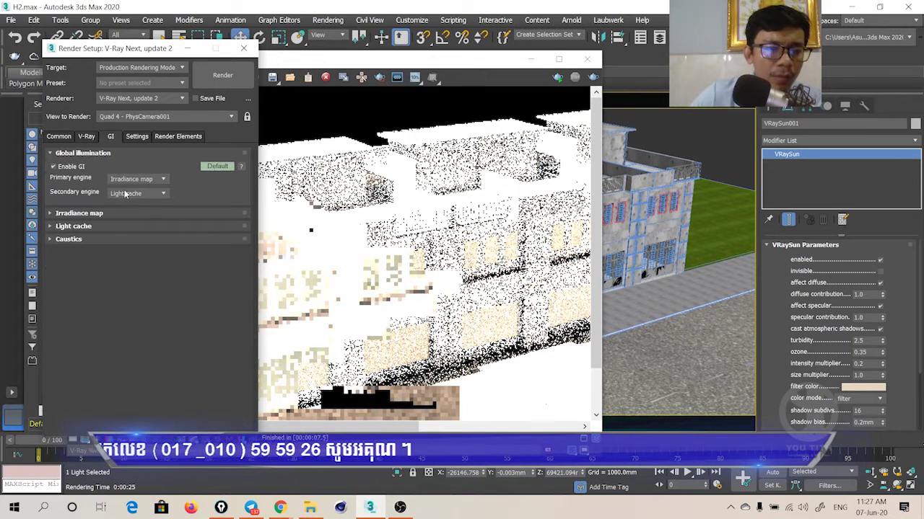
left_click(111, 217)
left_click(145, 180)
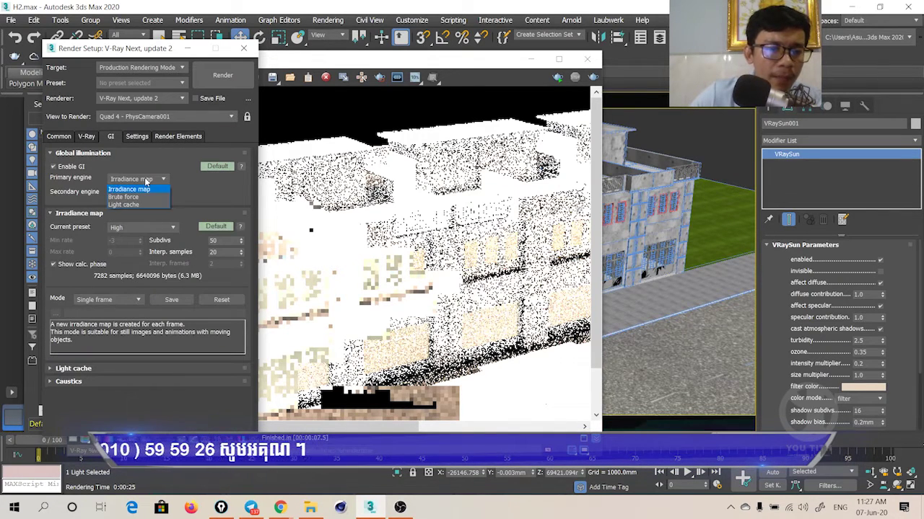
left_click(137, 205)
left_click(139, 191)
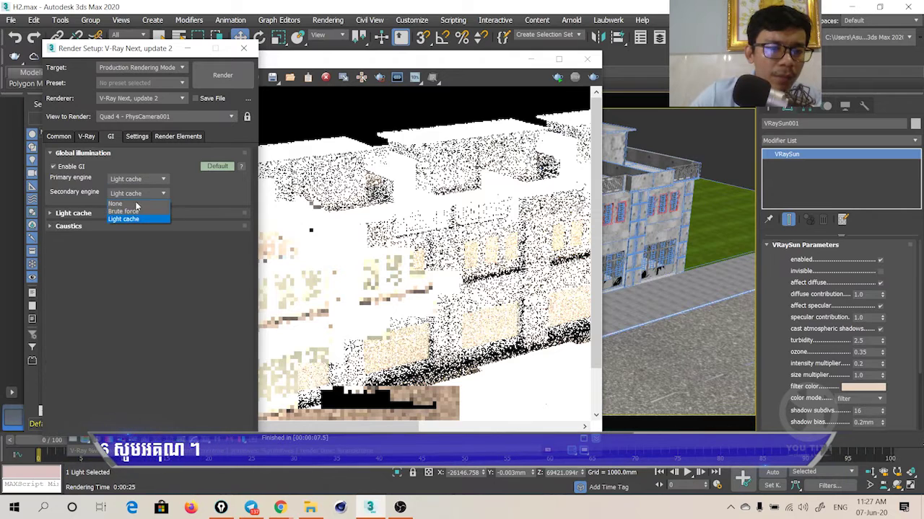
left_click(142, 179)
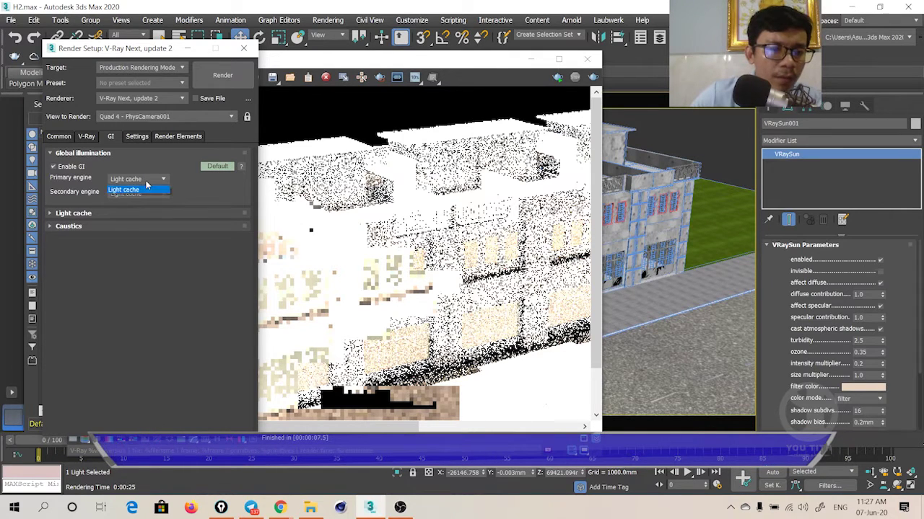
left_click(139, 188)
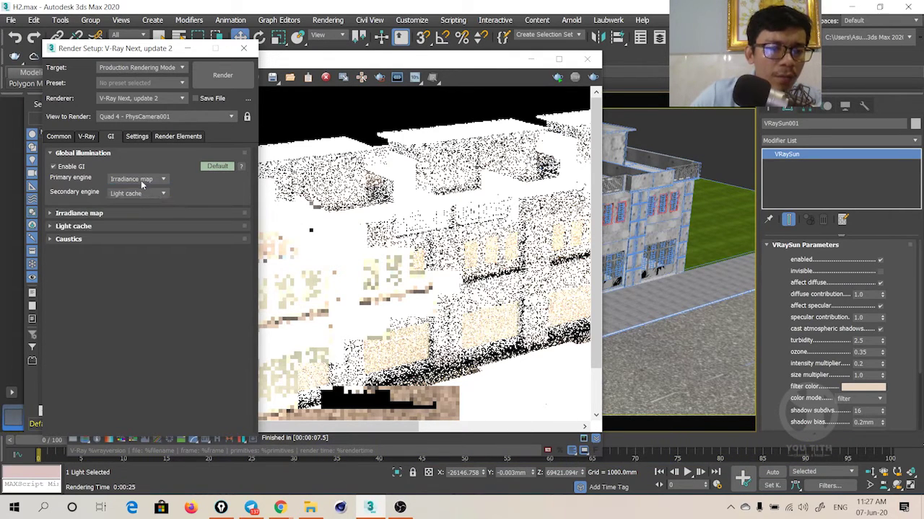
Step: Lower the Irradiance map preset to Medium and close Render Setup
left_click(119, 214)
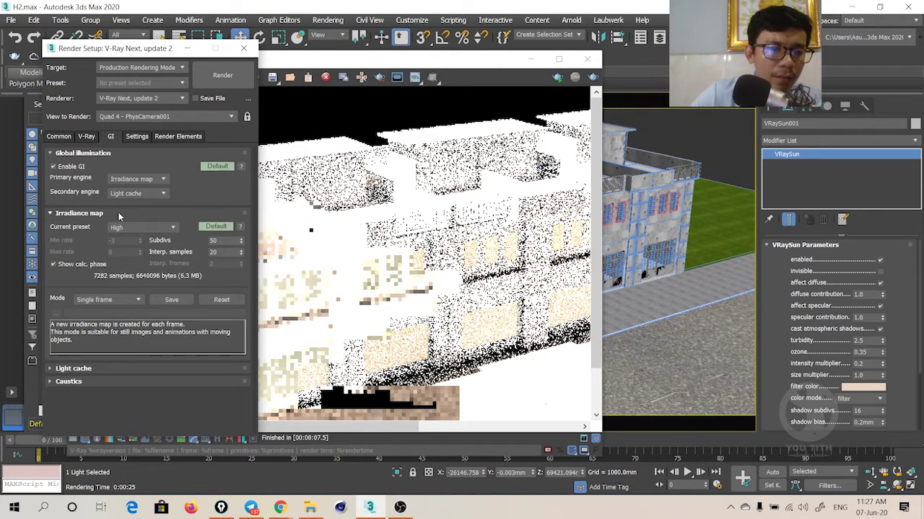
left_click(99, 369)
left_click_drag(83, 258, 75, 287)
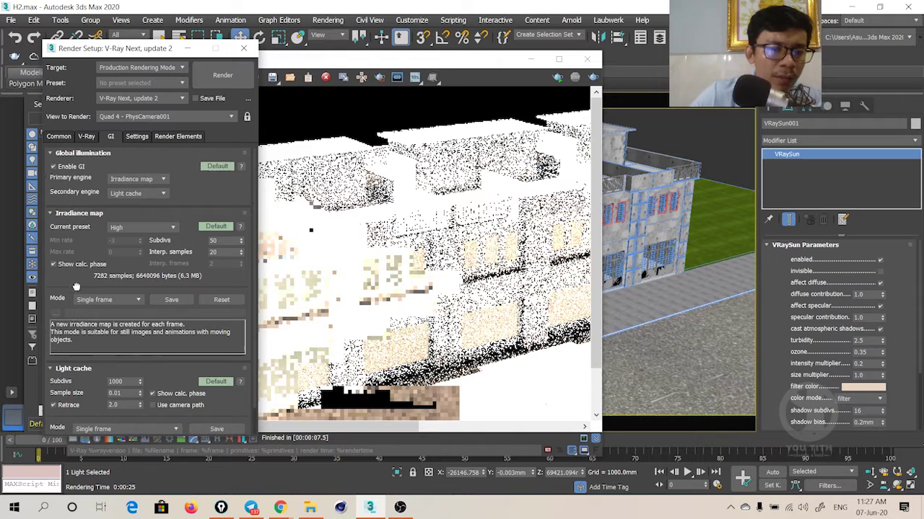
left_click(133, 230)
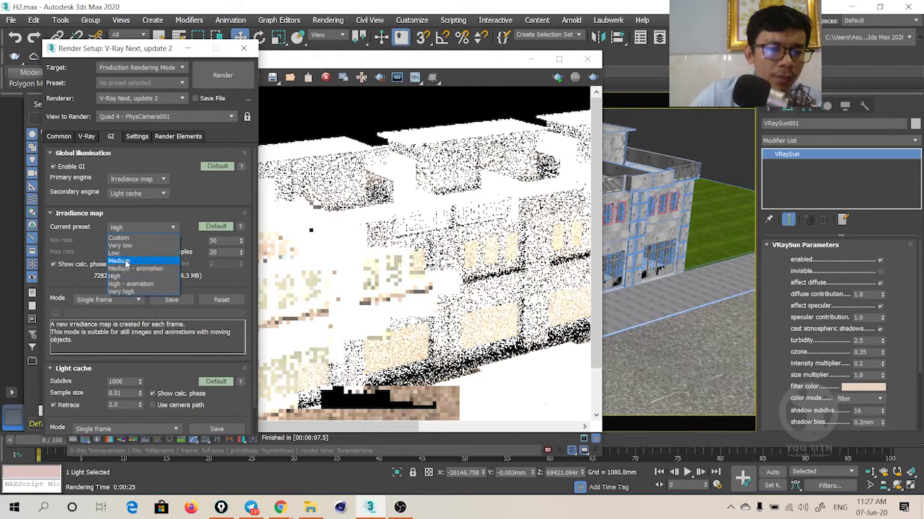
left_click(123, 261)
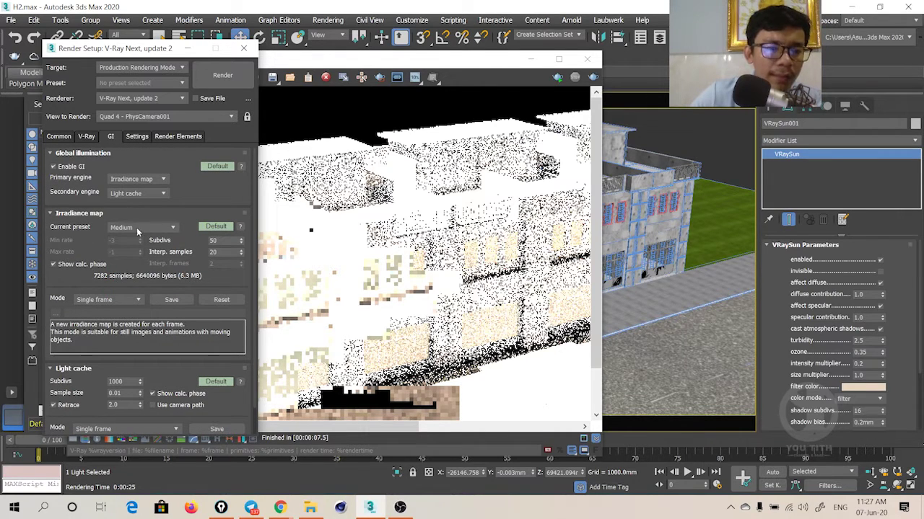
left_click(243, 47)
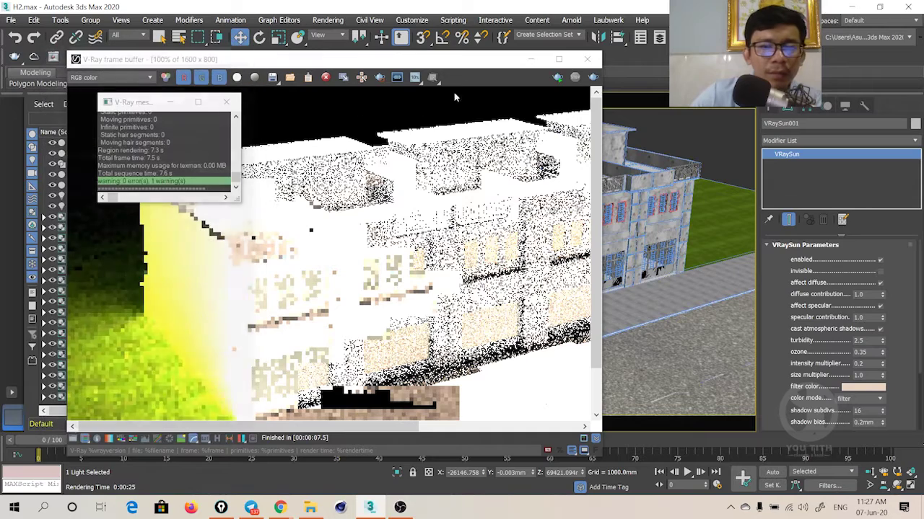
Step: Close the previous render and log windows, then look over the scene in perspective
left_click(586, 60)
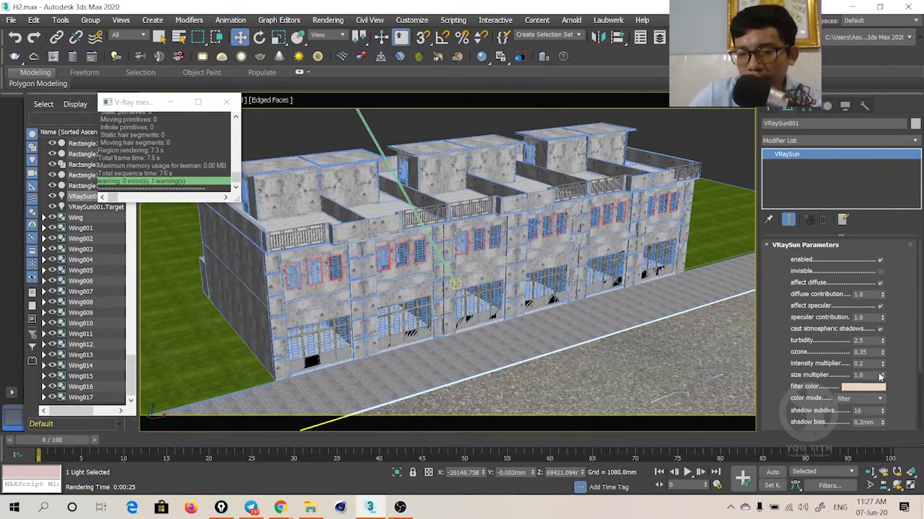
left_click(225, 103)
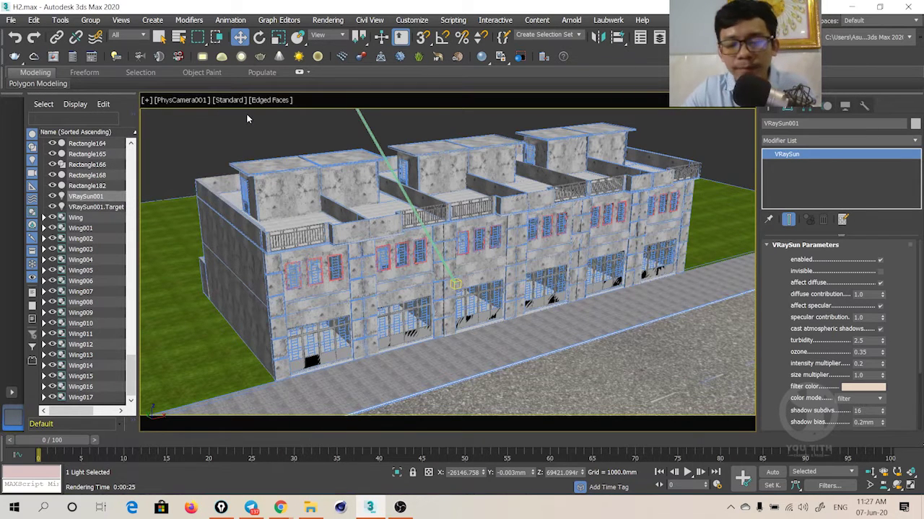
key("p")
scroll(529, 278, "down", 5)
scroll(540, 309, "down", 8)
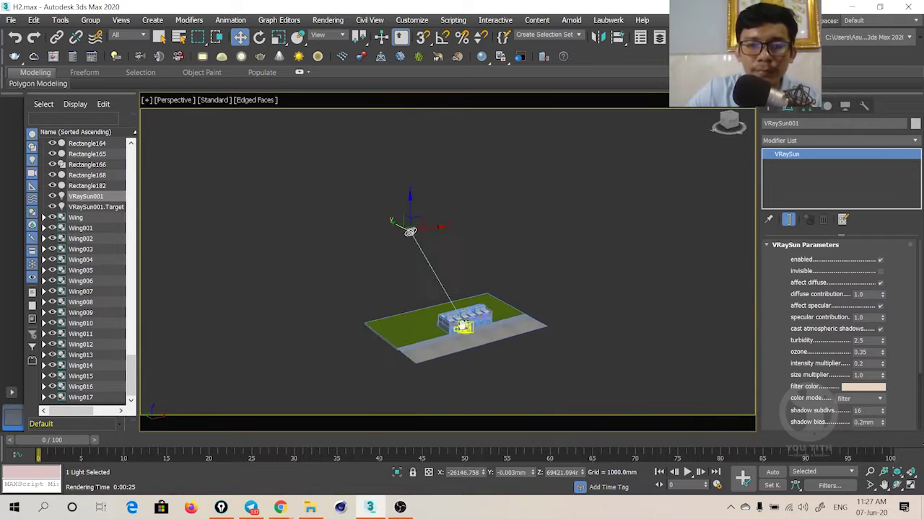
scroll(540, 309, "up", 3)
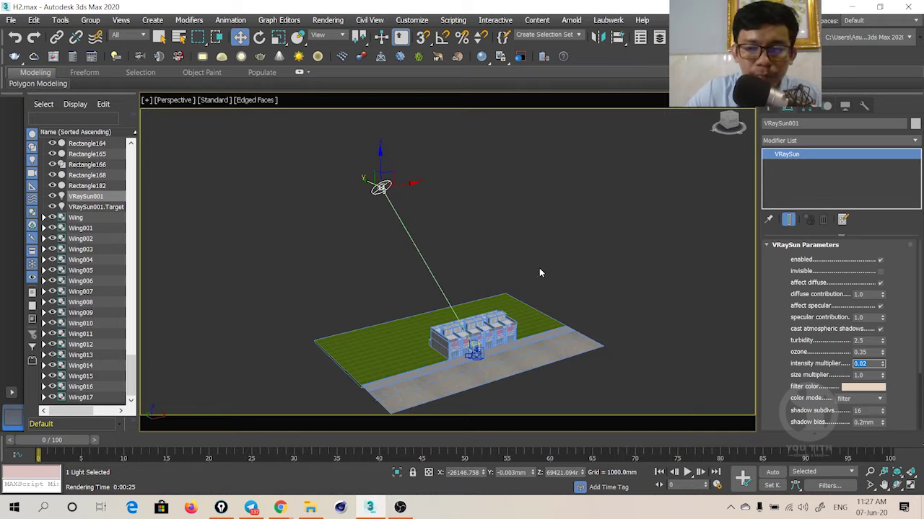
Step: Test-render the PhysCamera001 view, then stop the render and close the image window
key("c")
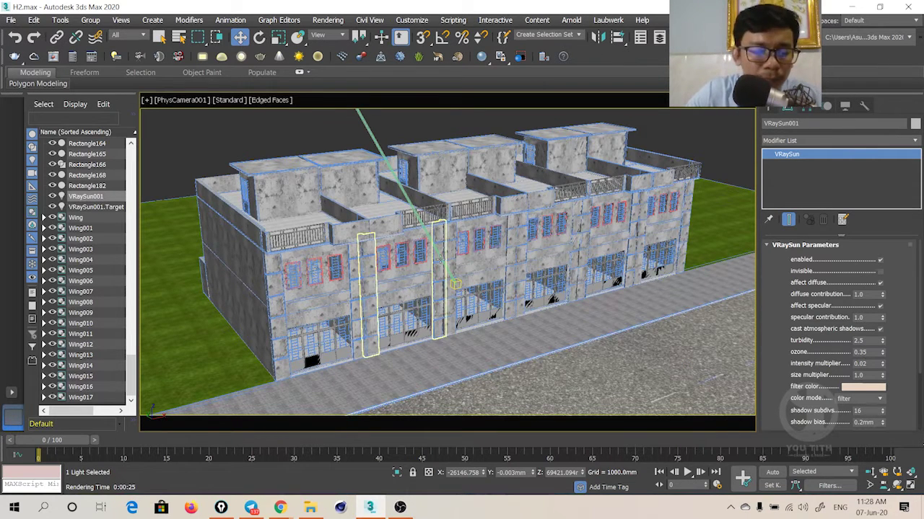
key("shift+q")
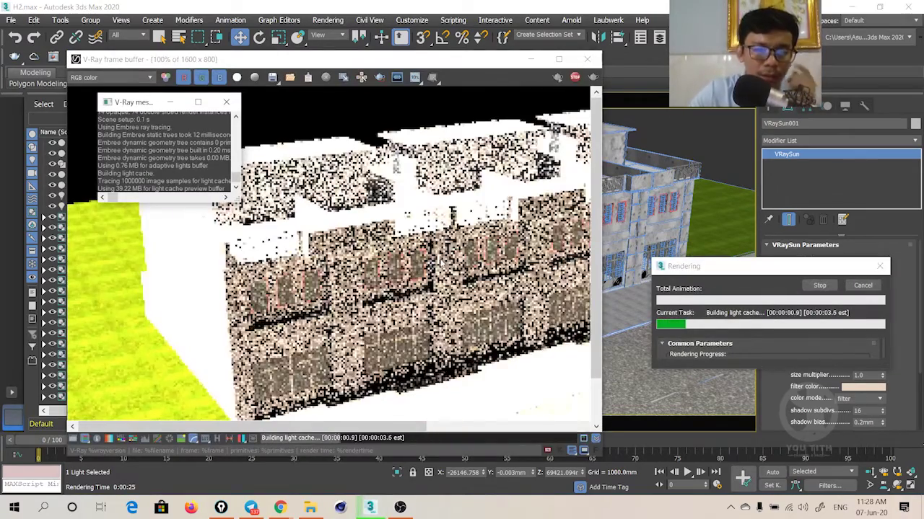
scroll(454, 288, "down", 2)
scroll(454, 287, "up", 1)
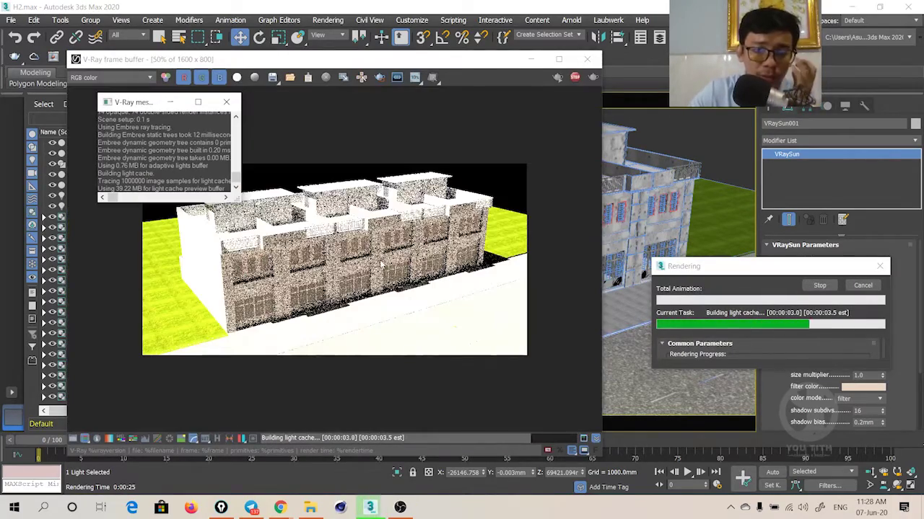
left_click(226, 102)
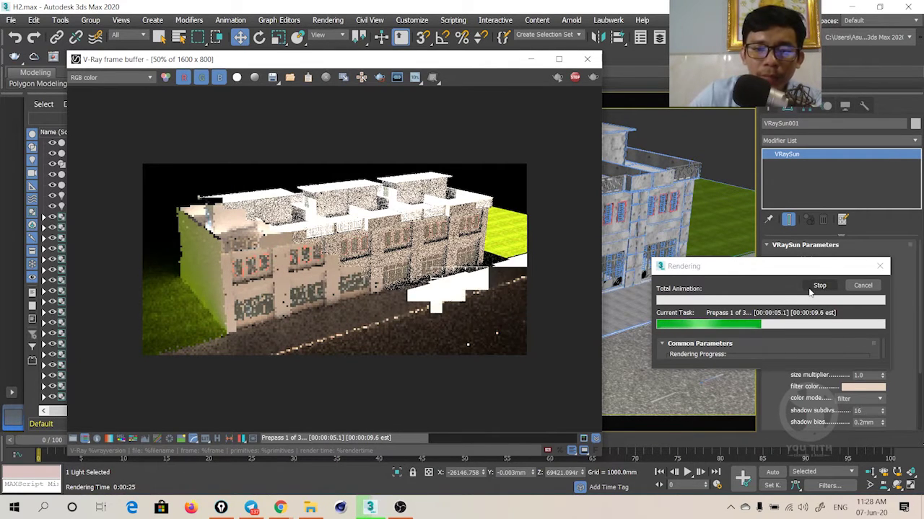
left_click(821, 287)
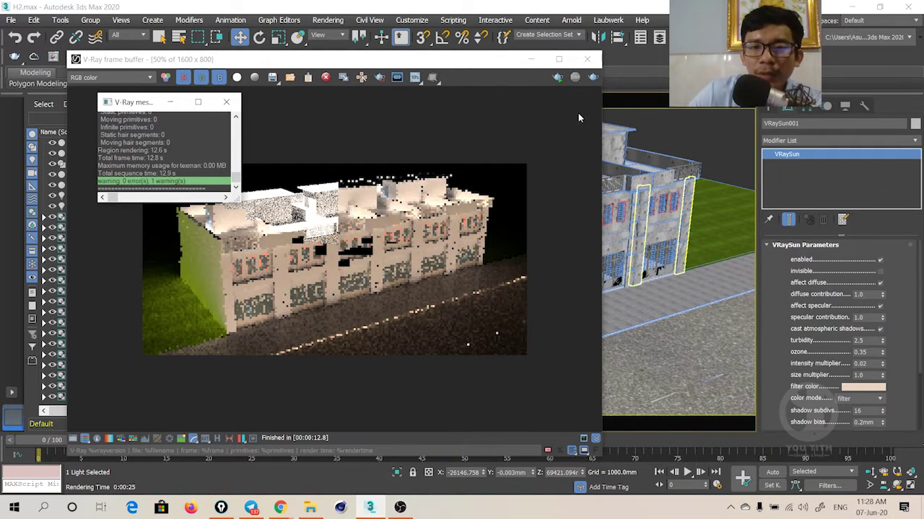
left_click(593, 60)
Step: Raise V-Ray Quick Settings quality to 50% GI and 46% shading
left_click(91, 58)
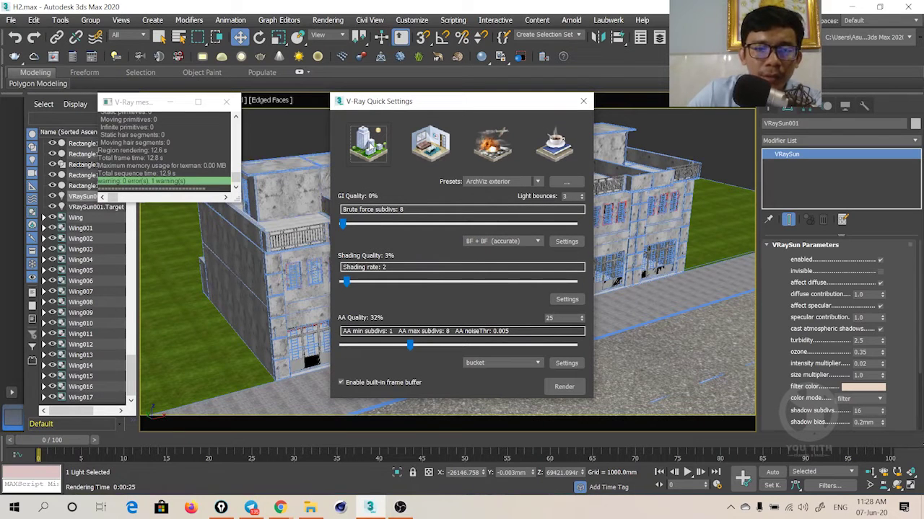
left_click_drag(343, 224, 354, 225)
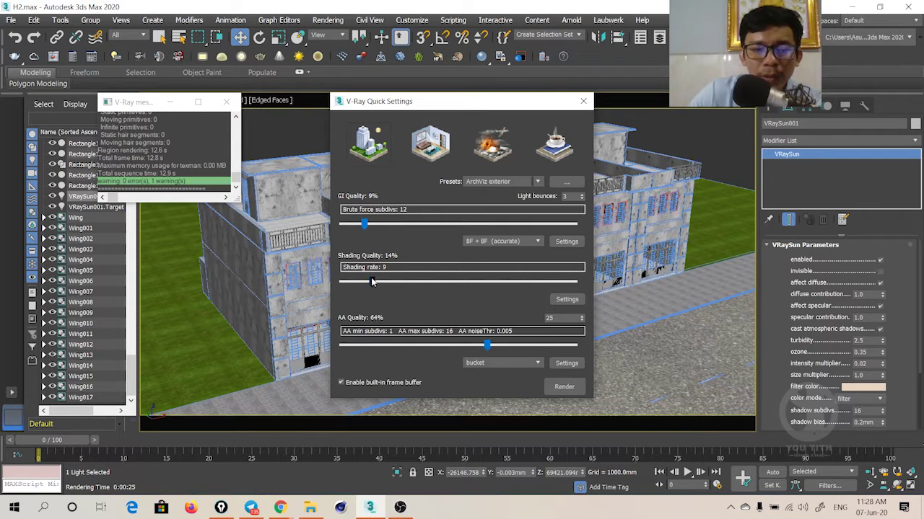
left_click_drag(438, 287, 448, 287)
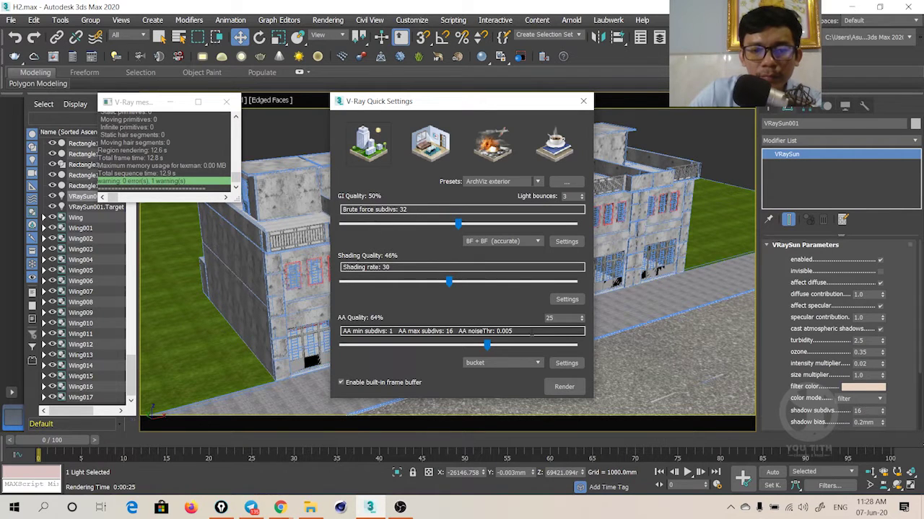
Step: Run a test render at the new quality, stop it, and close the V-Ray windows
left_click(560, 387)
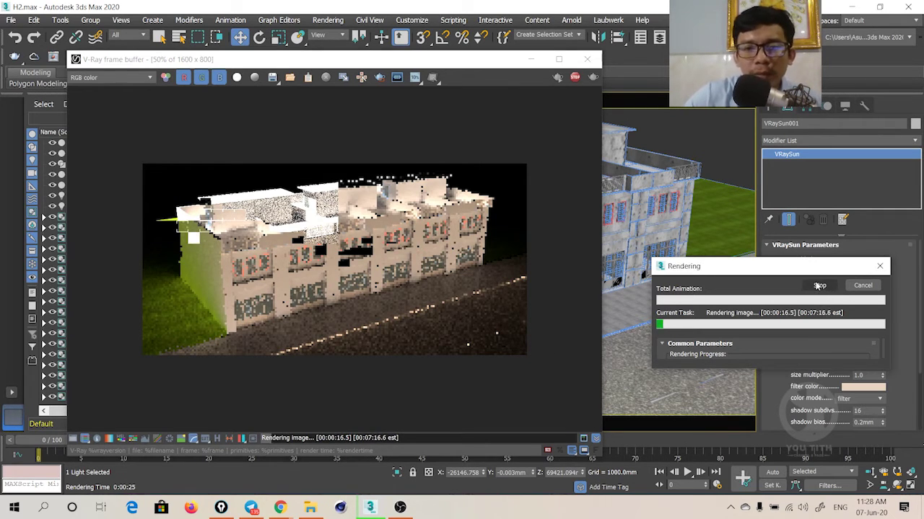
left_click(574, 78)
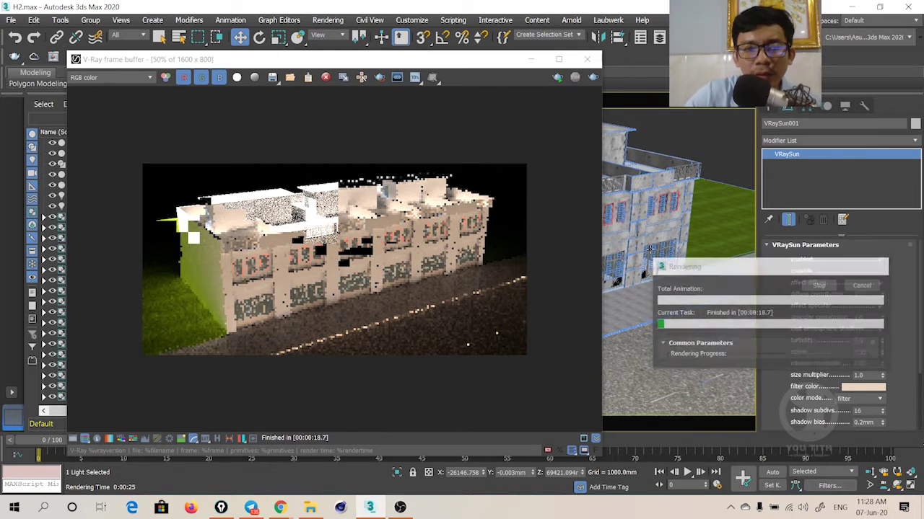
left_click(586, 60)
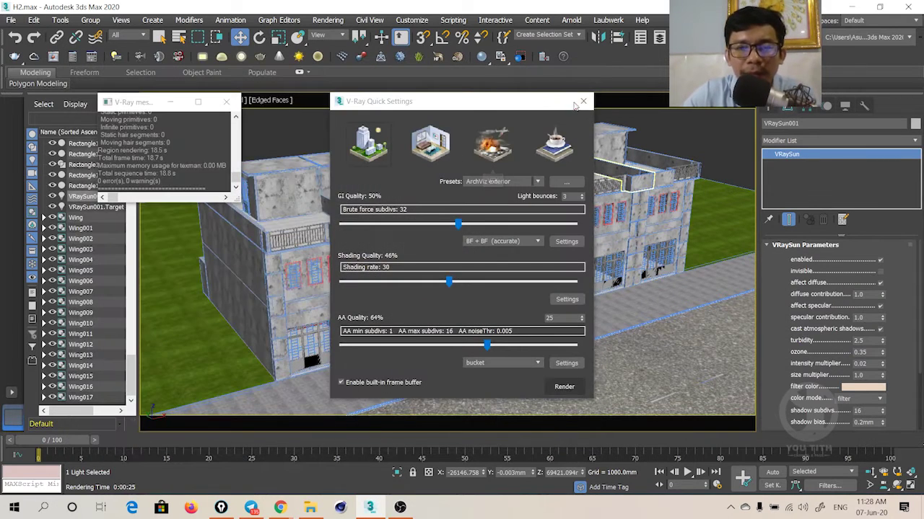
left_click(583, 101)
left_click(226, 102)
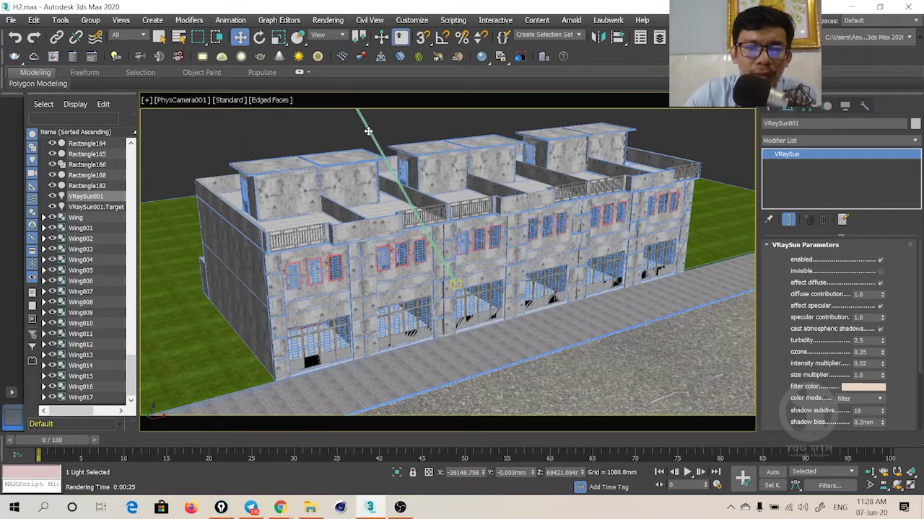
Step: In the Front view, create a Standard target direct light aimed down at the townhouses
left_click(359, 135)
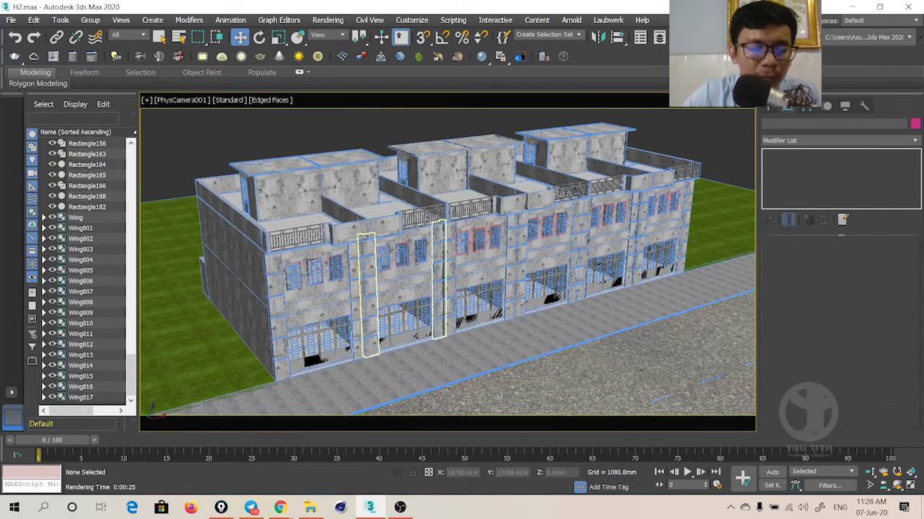
key("f")
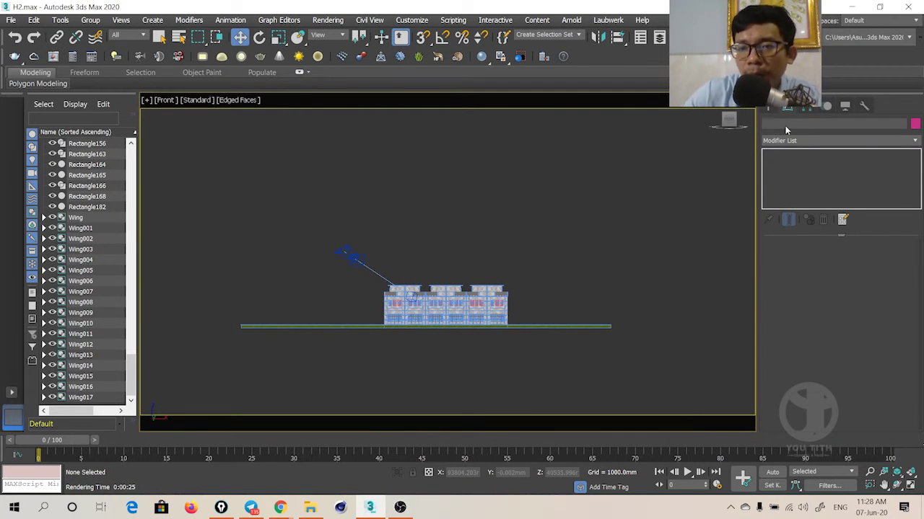
left_click(768, 106)
left_click(780, 138)
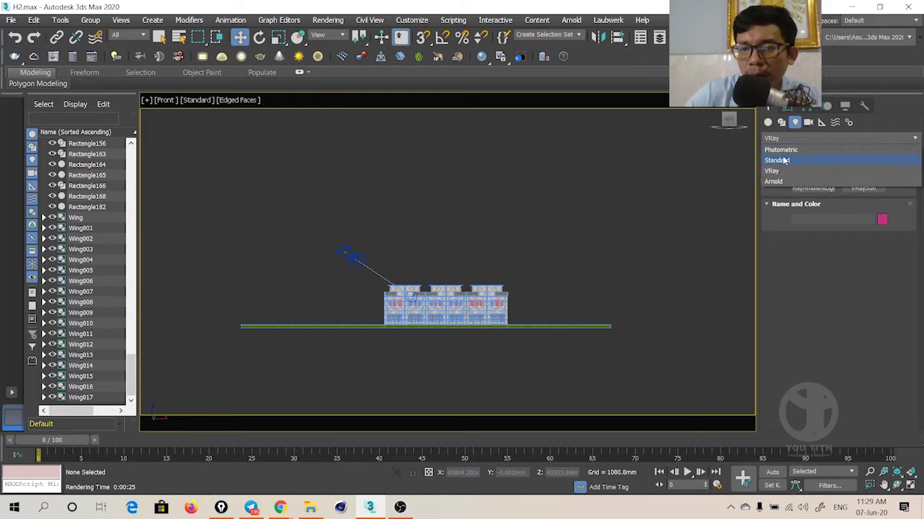
left_click(785, 160)
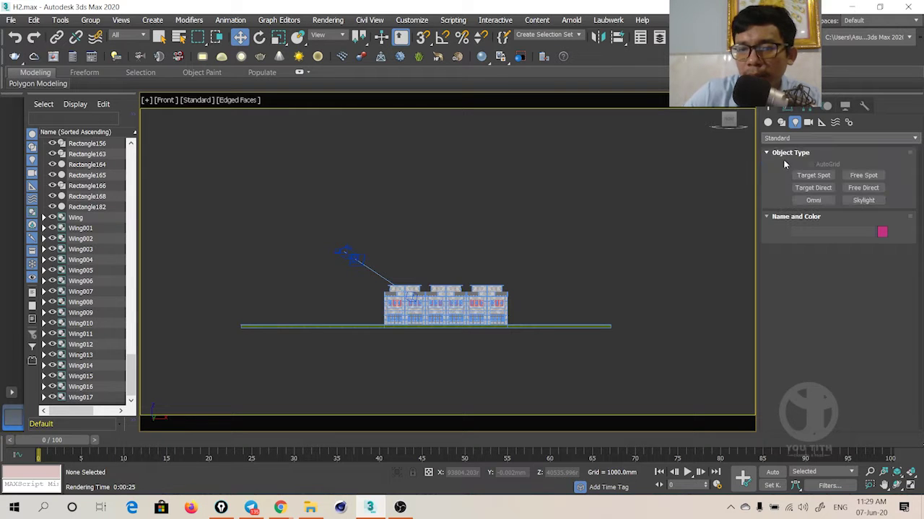
left_click(813, 188)
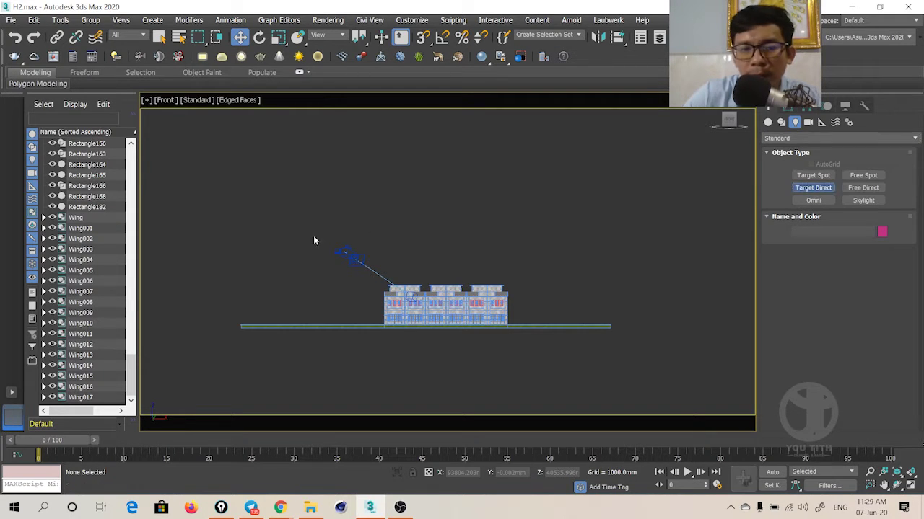
left_click_drag(237, 157, 438, 329)
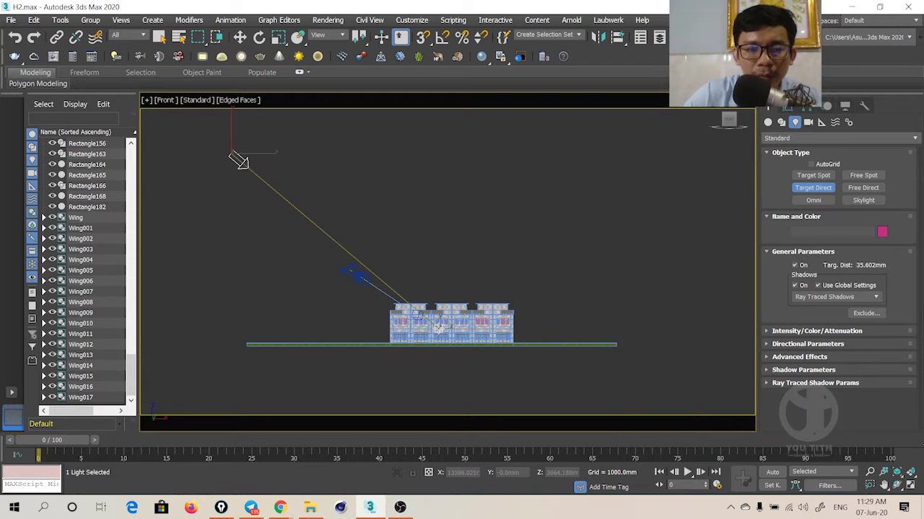
right_click(484, 241)
Step: Set Direct001's shadow type to VRayShadow
left_click(785, 106)
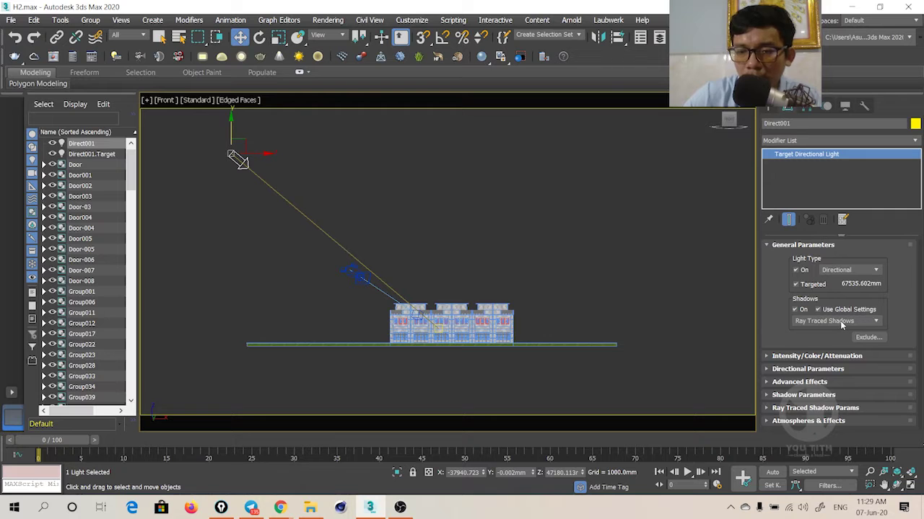
left_click(829, 322)
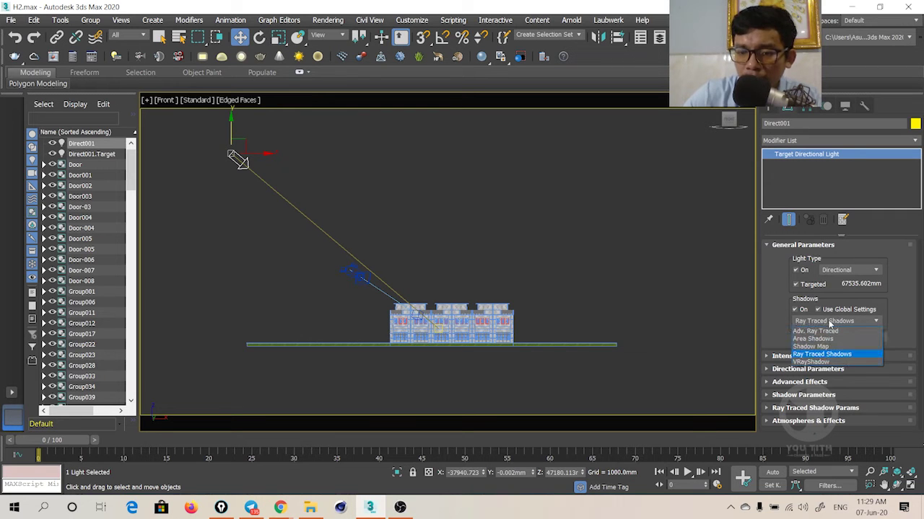
left_click(819, 362)
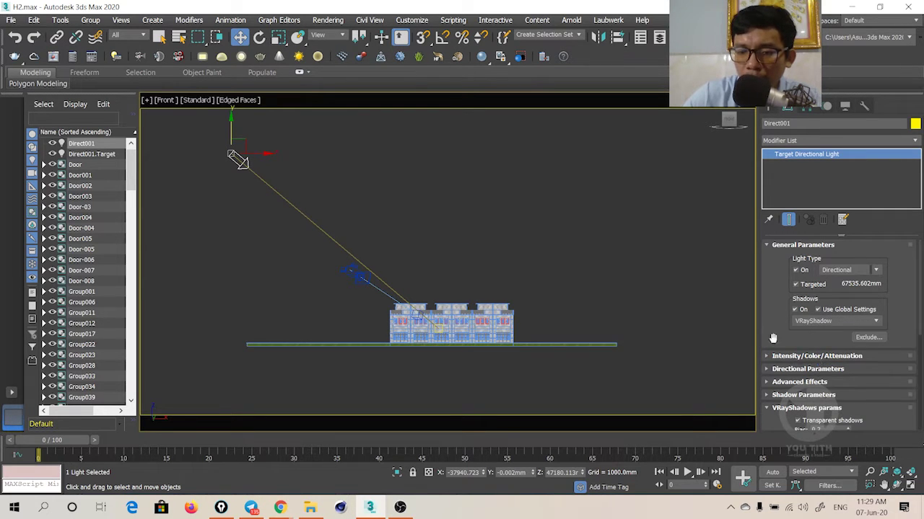
left_click_drag(772, 339, 763, 289)
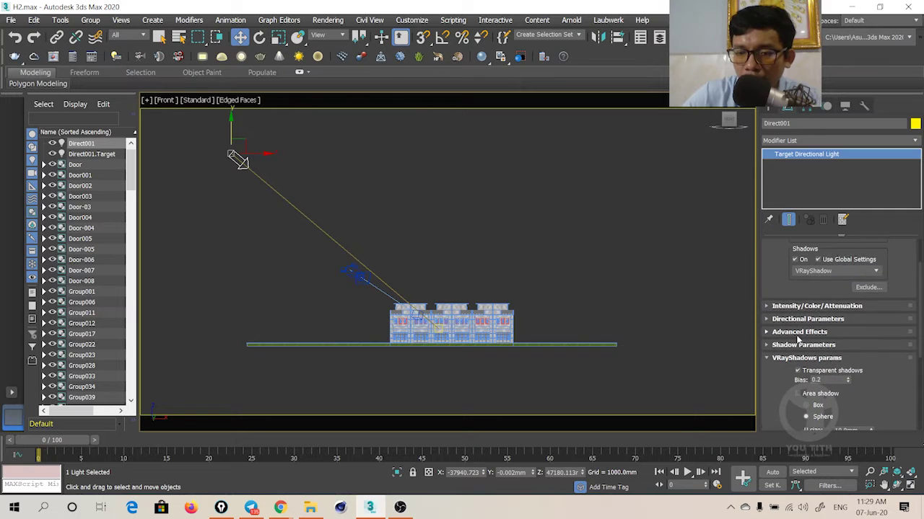
left_click(805, 307)
left_click_drag(777, 325, 776, 278)
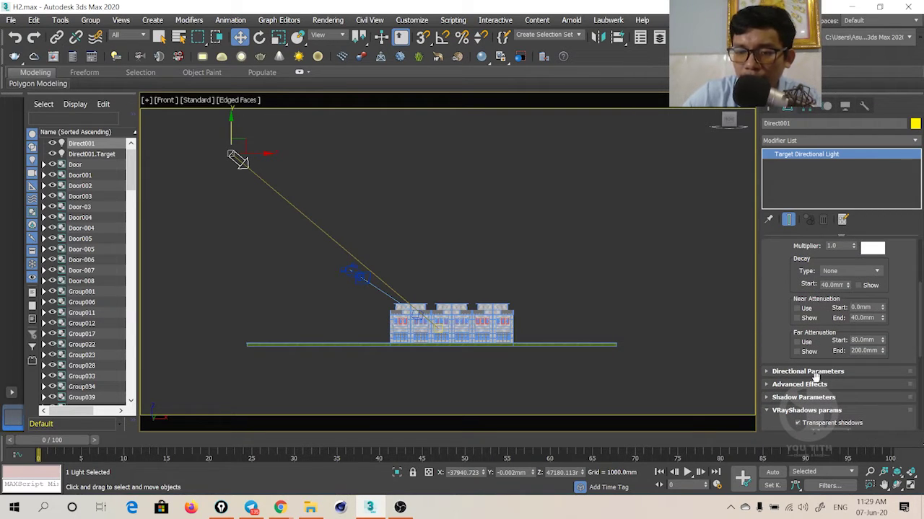
Step: Widen Direct001's beam to a 32187 mm hotspot and 40415 mm falloff
left_click(807, 371)
left_click_drag(880, 353, 879, 303)
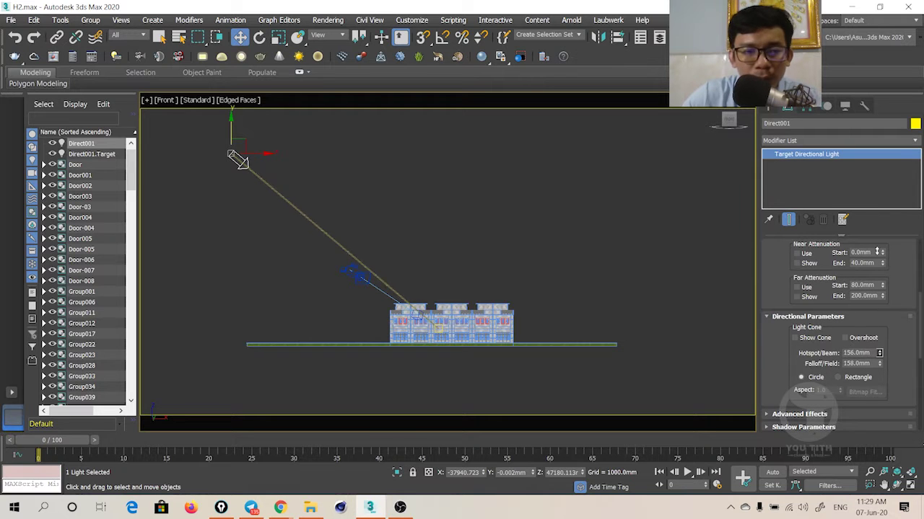
left_click_drag(880, 352, 879, 310)
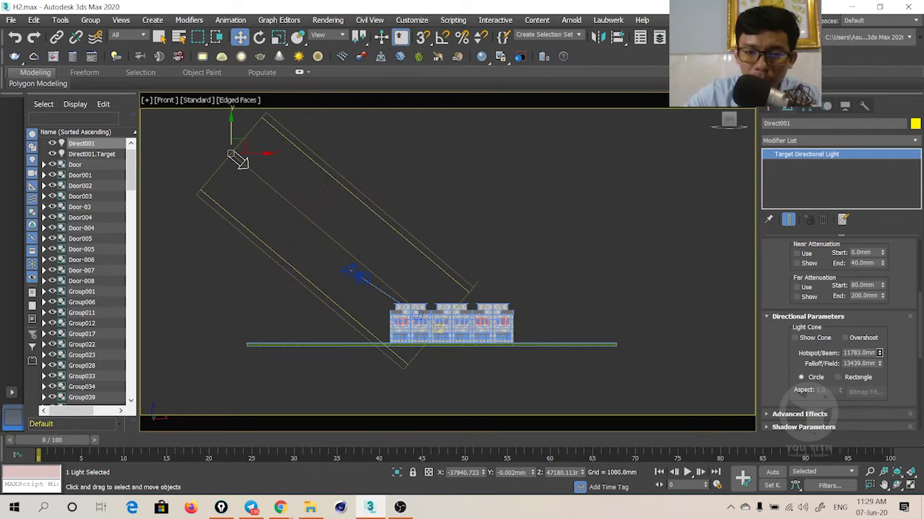
left_click_drag(879, 353, 879, 317)
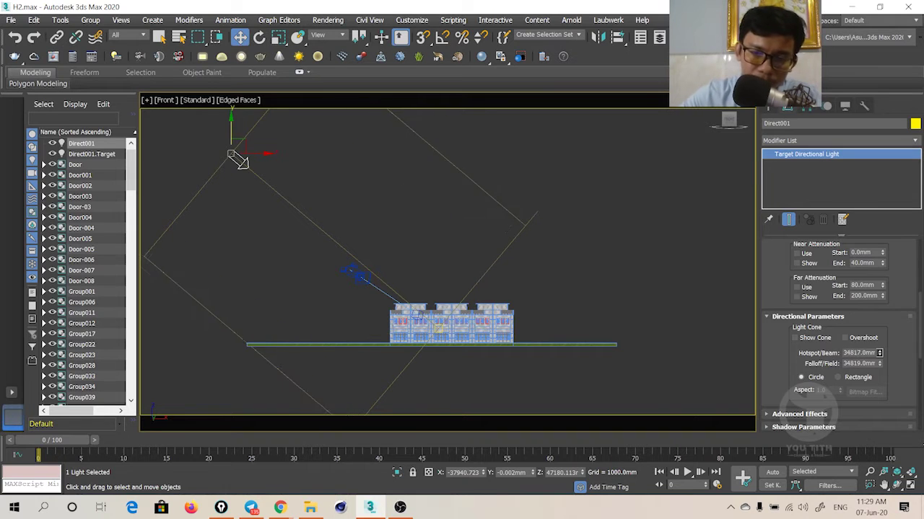
left_click_drag(880, 353, 880, 317)
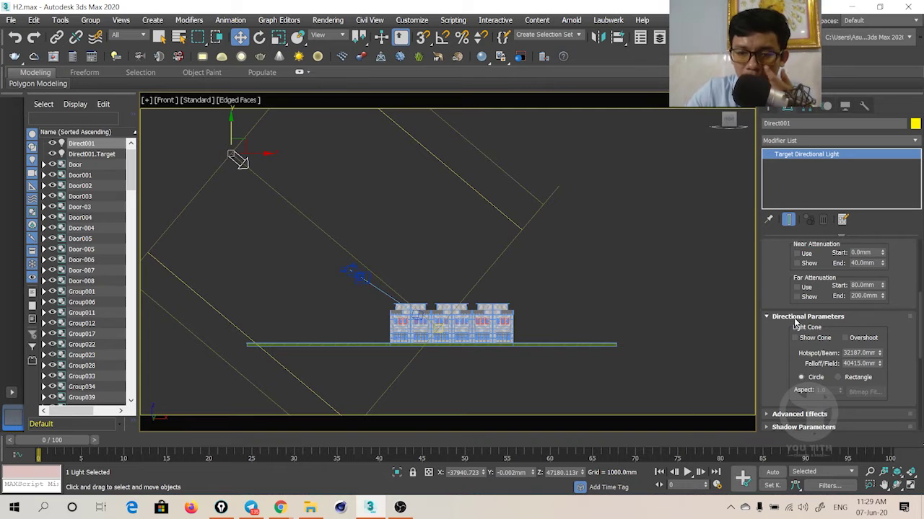
middle_click_drag(440, 267, 469, 268)
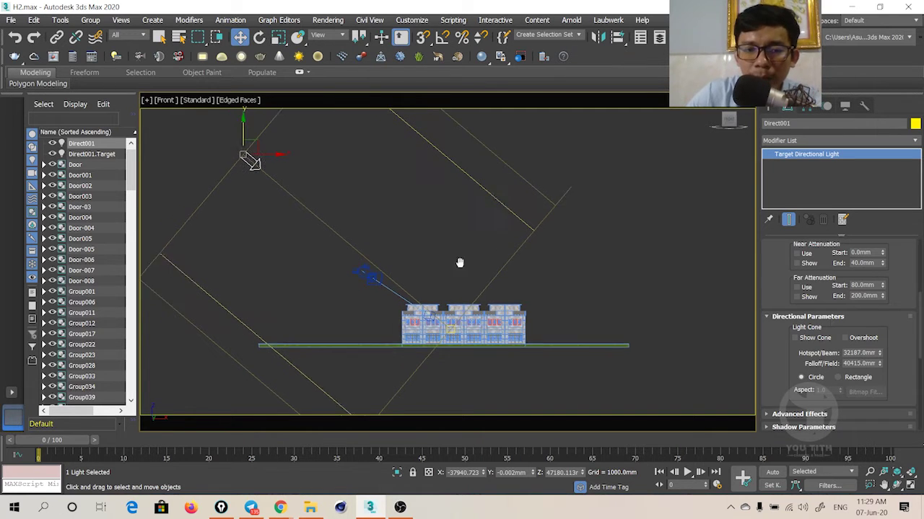
Step: In the Perspective view, move the directional light toward the upper left of the building
key("p")
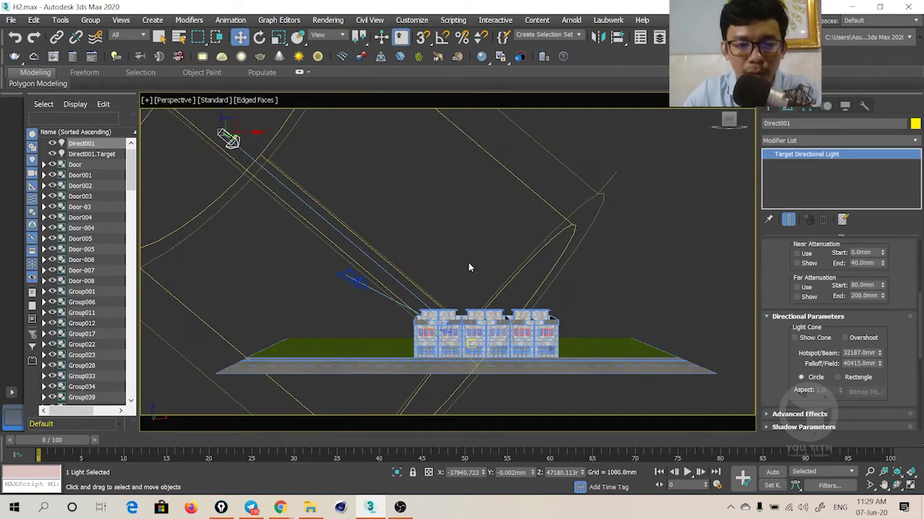
scroll(402, 231, "down", 5)
mouse_move(402, 231)
middle_mouse_down("alt")
mouse_move(501, 309)
mouse_move(395, 280)
mouse_move(402, 277)
middle_mouse_up("alt")
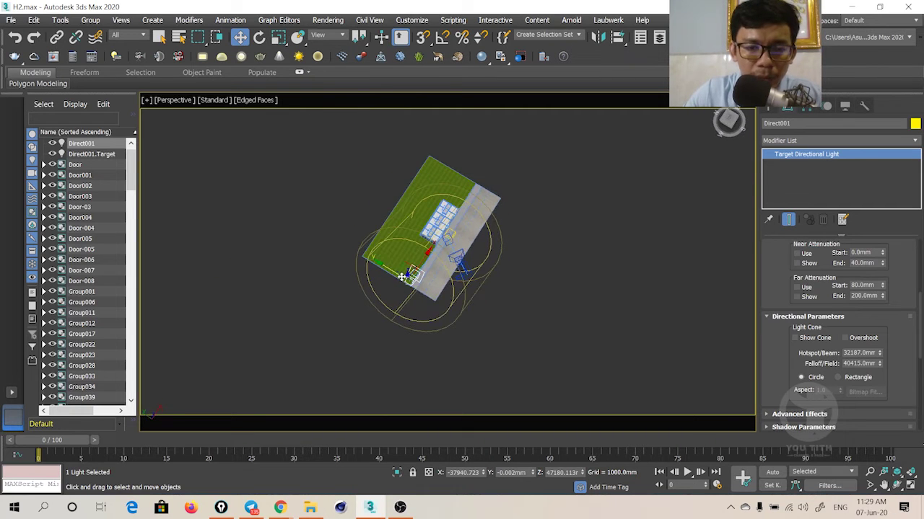
left_click_drag(403, 262, 374, 251)
mouse_move(376, 250)
middle_mouse_down("alt")
mouse_move(526, 264)
mouse_move(500, 267)
middle_mouse_up("alt")
Step: Shift the light right in the Top view to angle its beam, then render PhysCamera001
key("t")
scroll(447, 243, "down", 3)
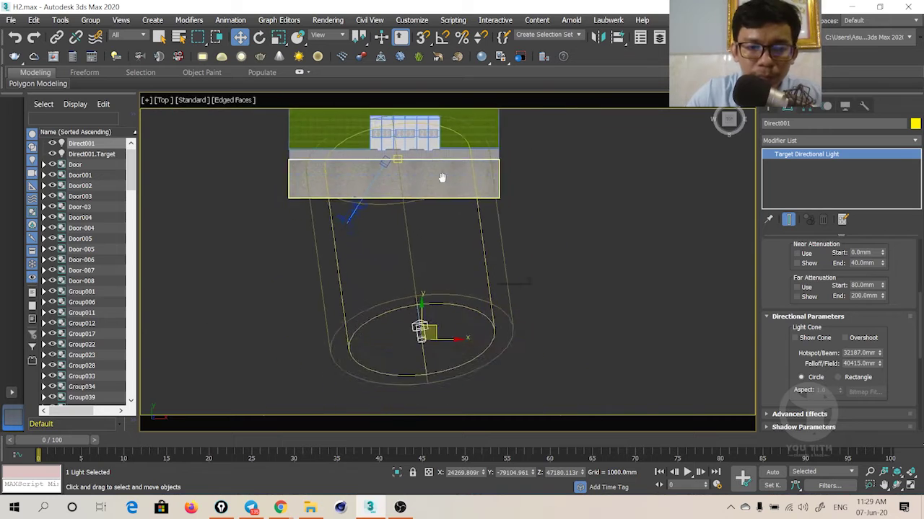
scroll(447, 243, "down", 3)
mouse_move(454, 282)
left_mouse_down()
mouse_move(487, 275)
mouse_move(477, 276)
left_mouse_up()
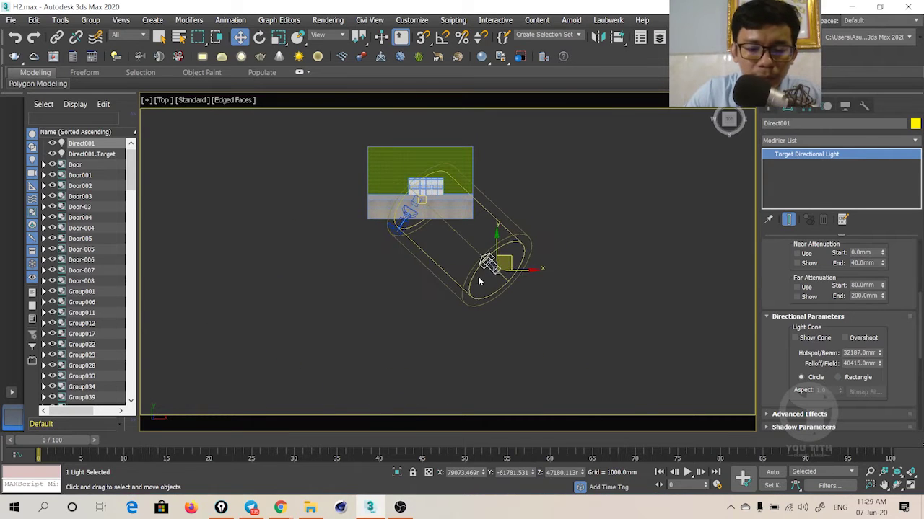
middle_click_drag(477, 276, 486, 266)
key("c")
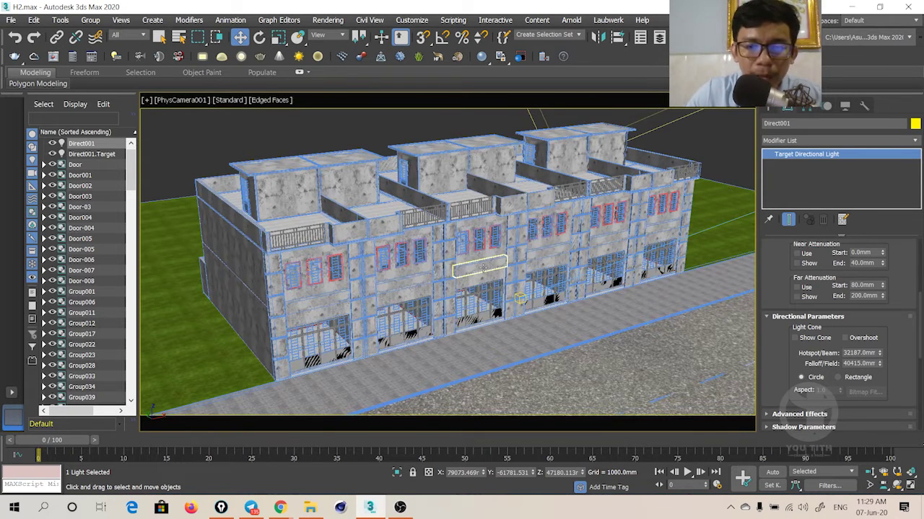
key("shift+q")
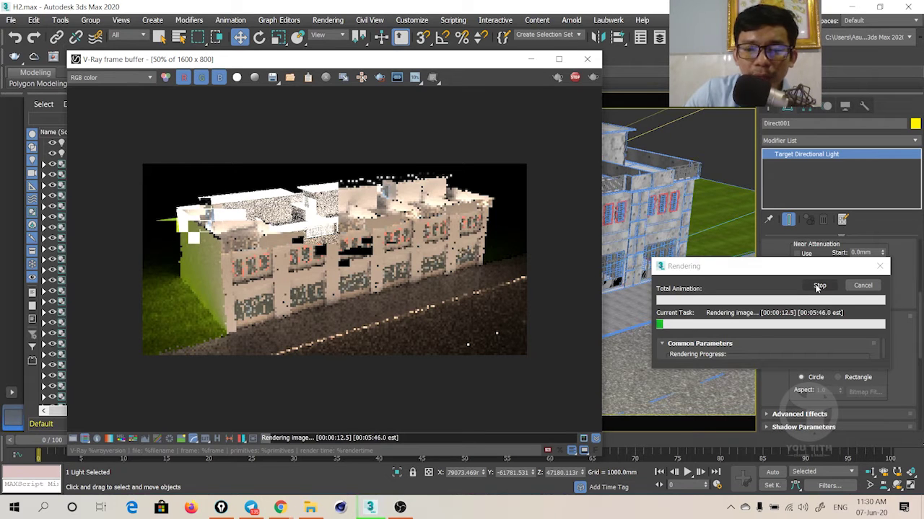
Step: Stop the running render and apply the ArchViz exterior preset in V-Ray Quick Settings
left_click(574, 77)
left_click(587, 59)
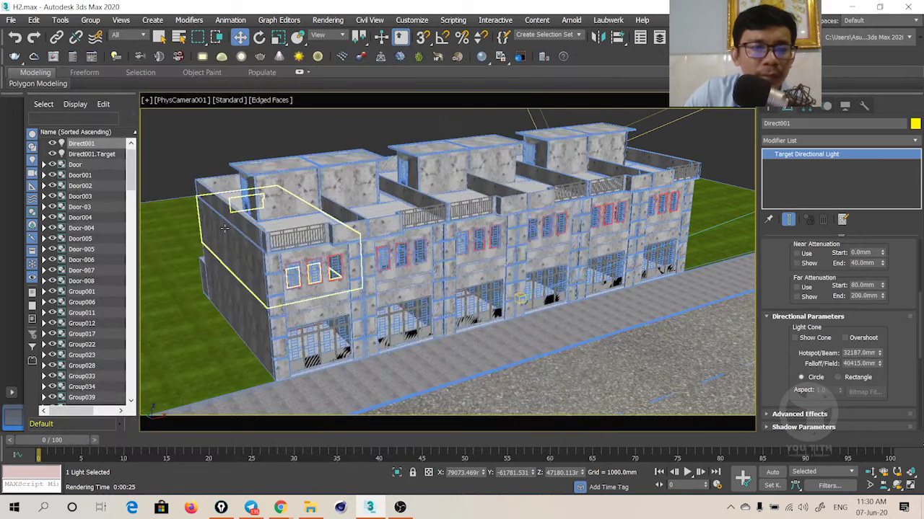
left_click(91, 57)
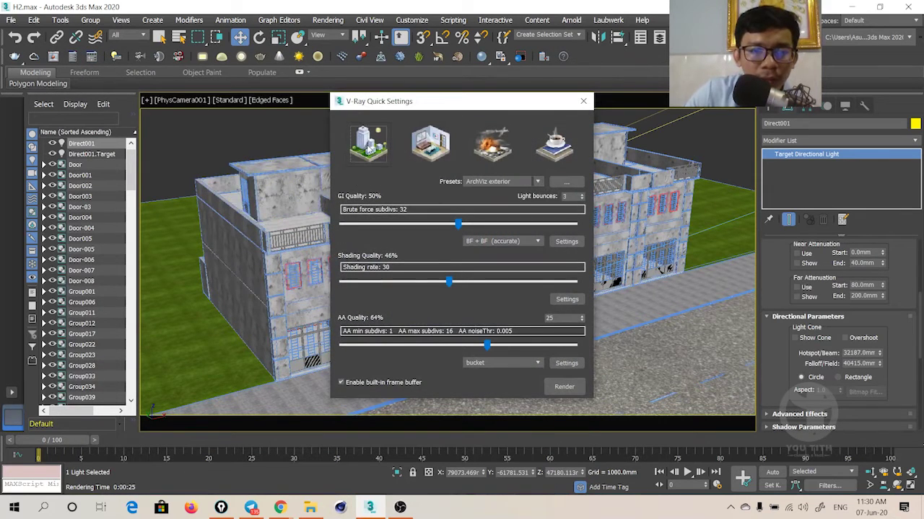
left_click(431, 147)
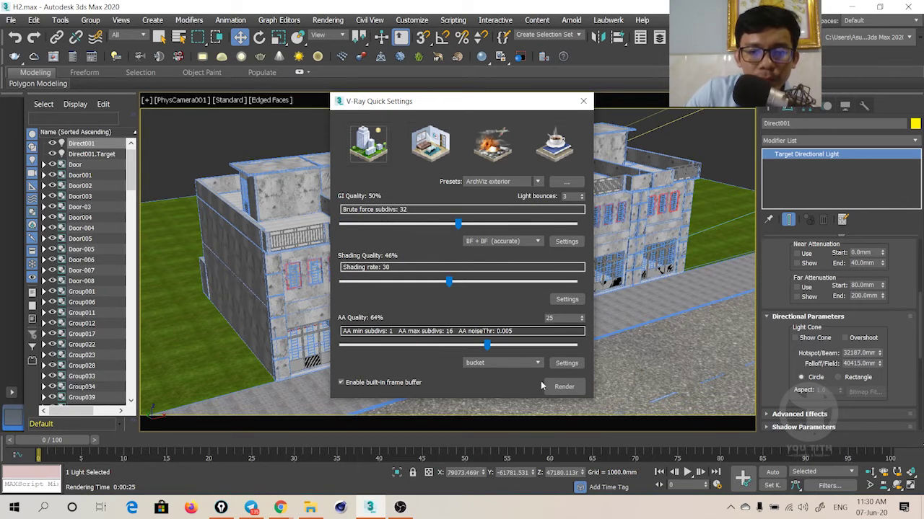
Step: Start a test render with the exterior preset, then stop it and close the image window
left_click(564, 387)
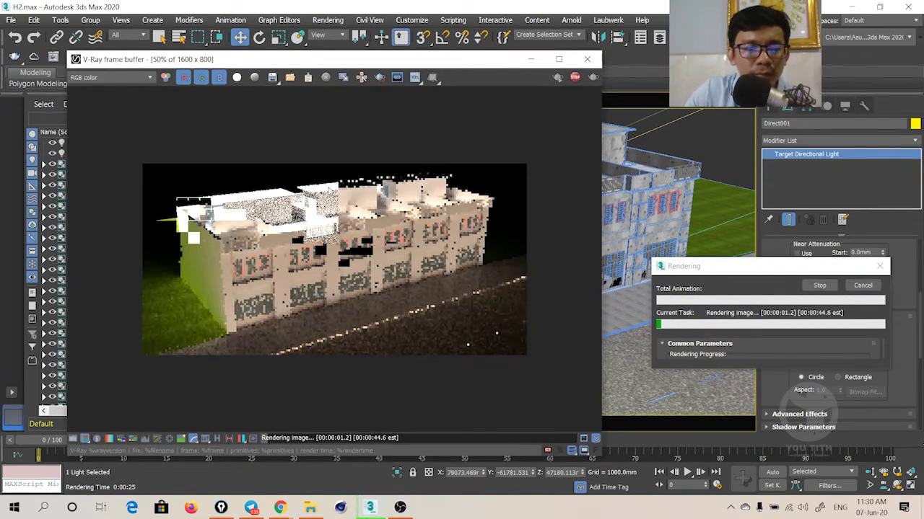
left_click(815, 286)
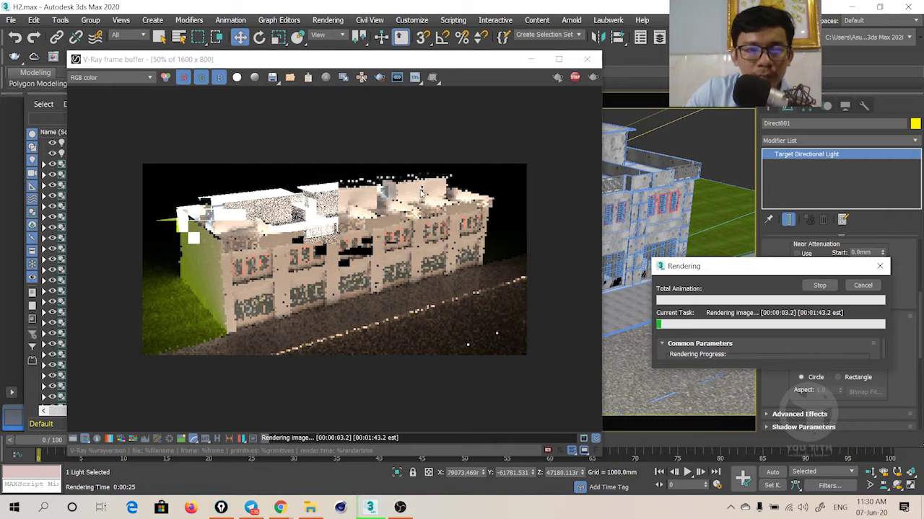
left_click(575, 78)
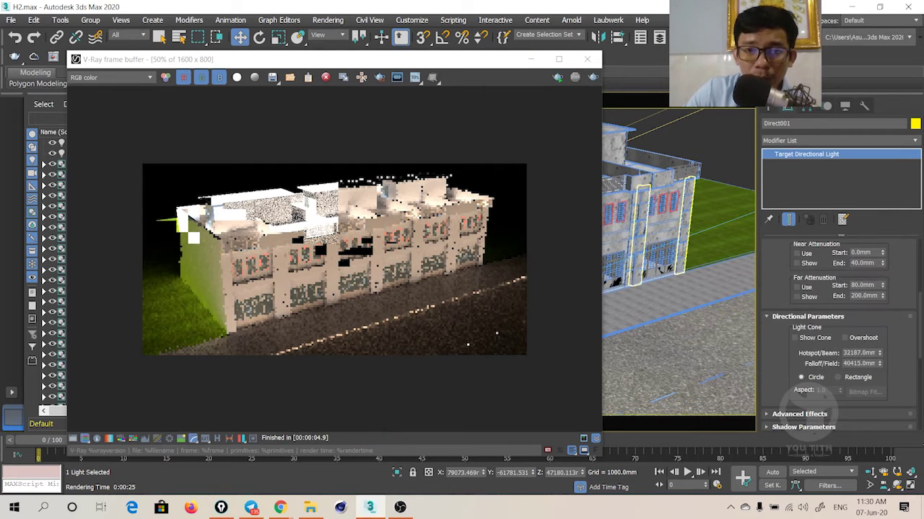
left_click(587, 59)
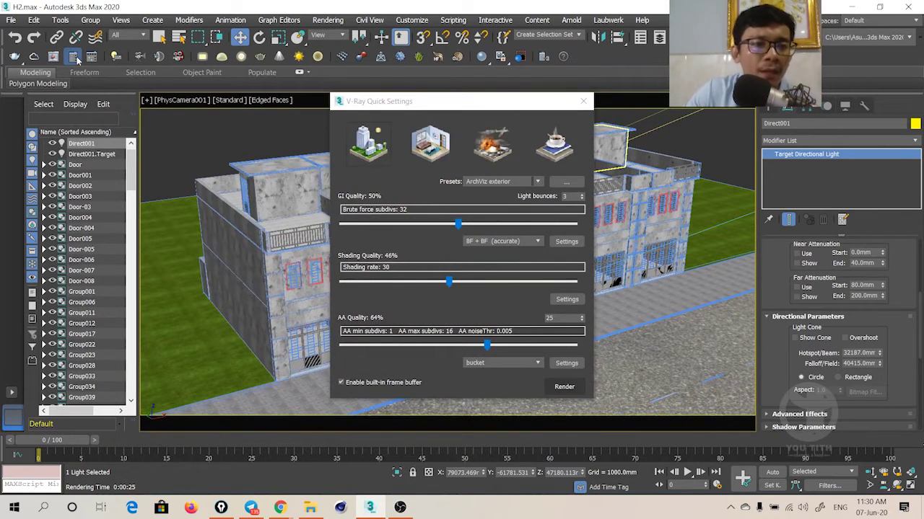
Step: In Render Setup, try V-Ray GPU Next, then switch back to V-Ray Next, update 2
left_click(74, 59)
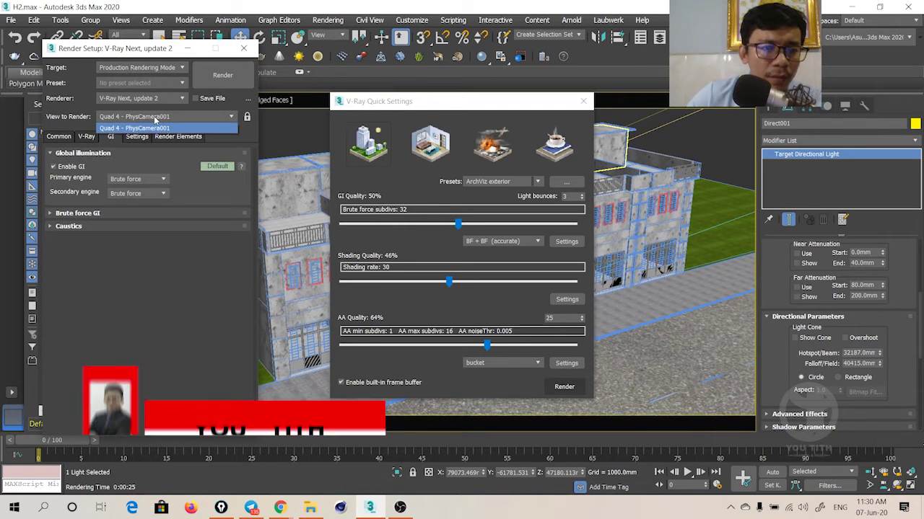
left_click(161, 99)
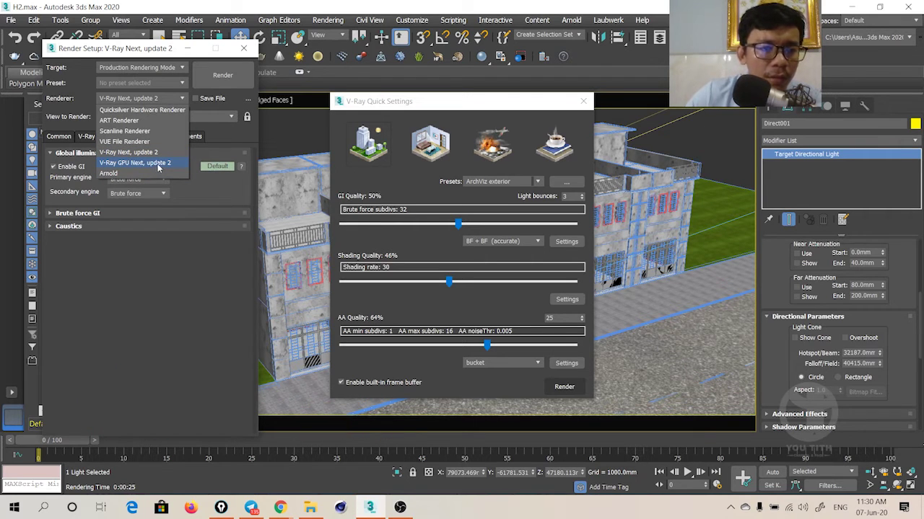
left_click(158, 165)
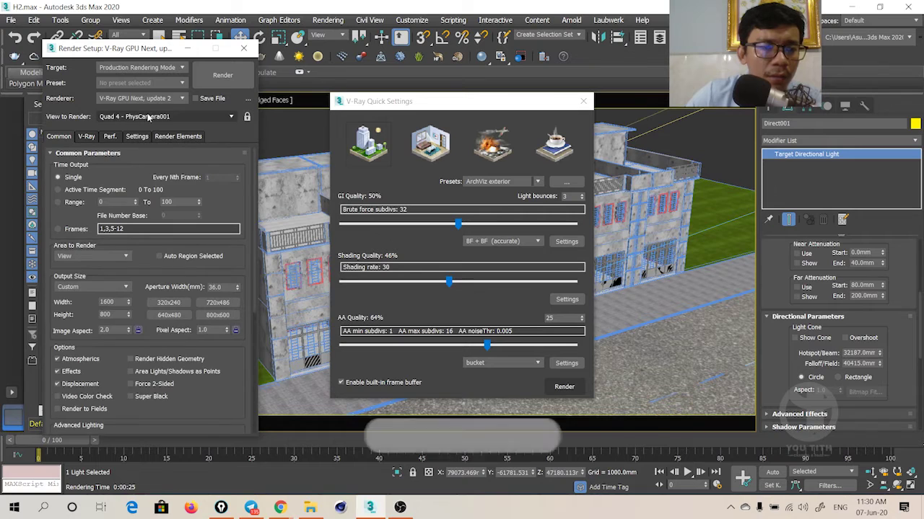
left_click(155, 98)
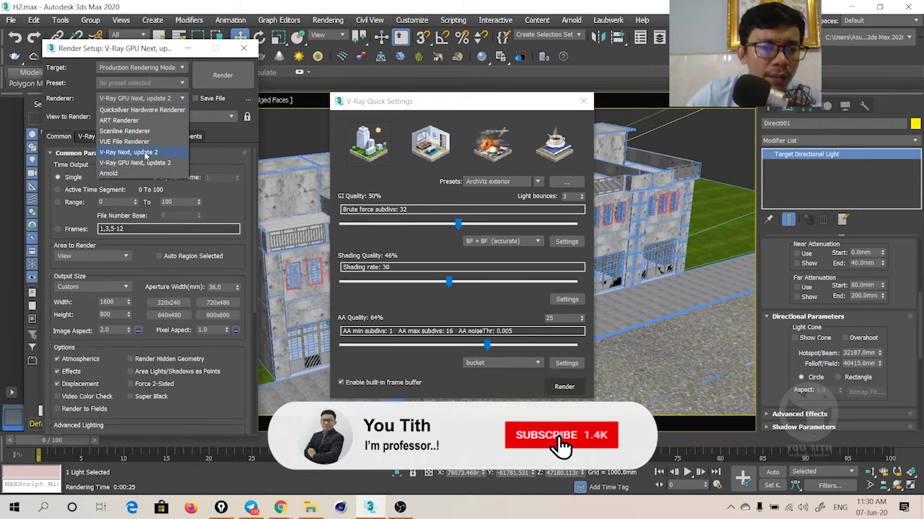
left_click(143, 153)
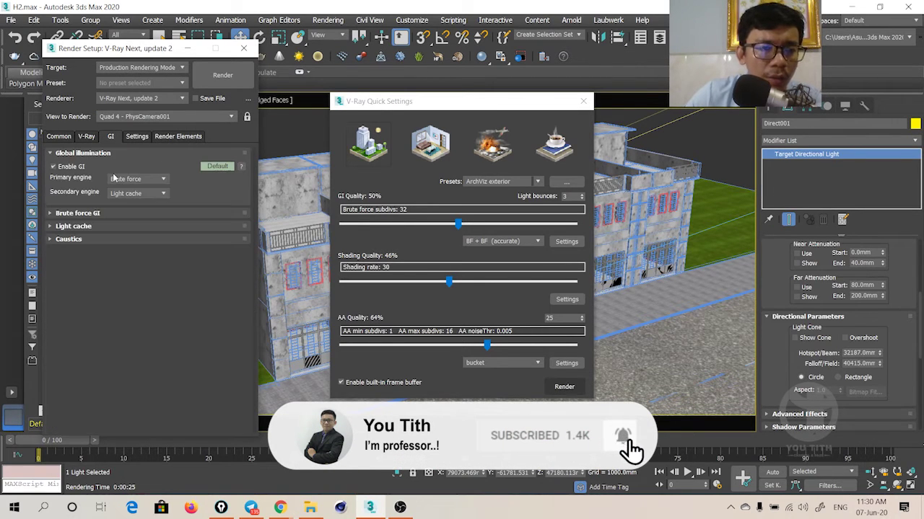
Step: Set the primary GI engine to Irradiance map and the secondary to Light cache
left_click(128, 179)
left_click(128, 190)
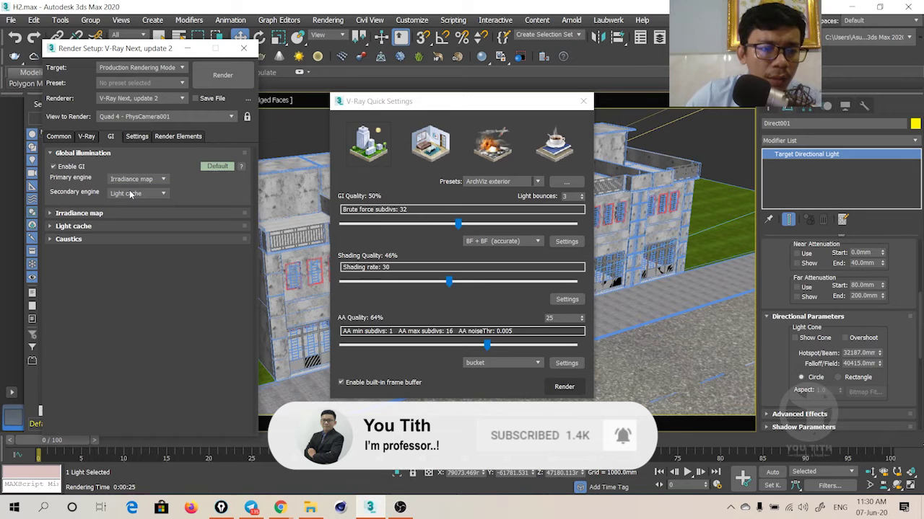
left_click(129, 180)
left_click(124, 204)
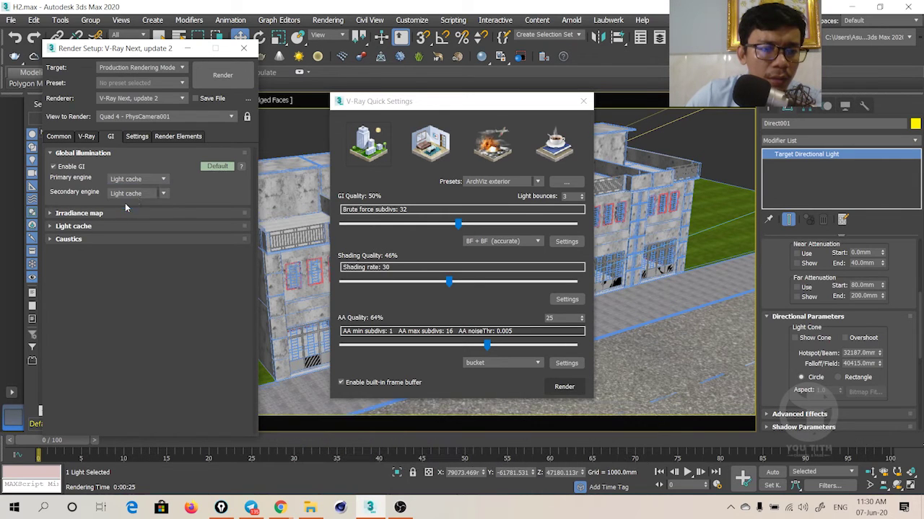
left_click(135, 192)
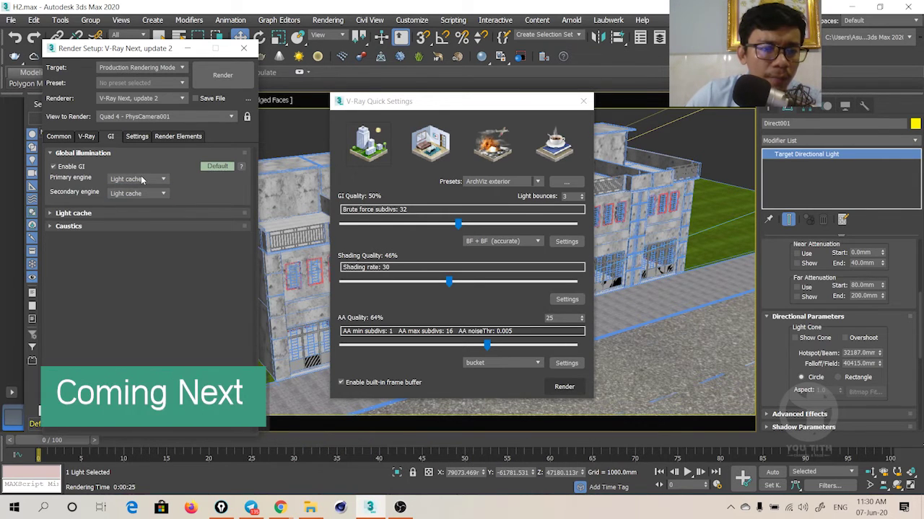
left_click(134, 179)
left_click(140, 200)
left_click(137, 194)
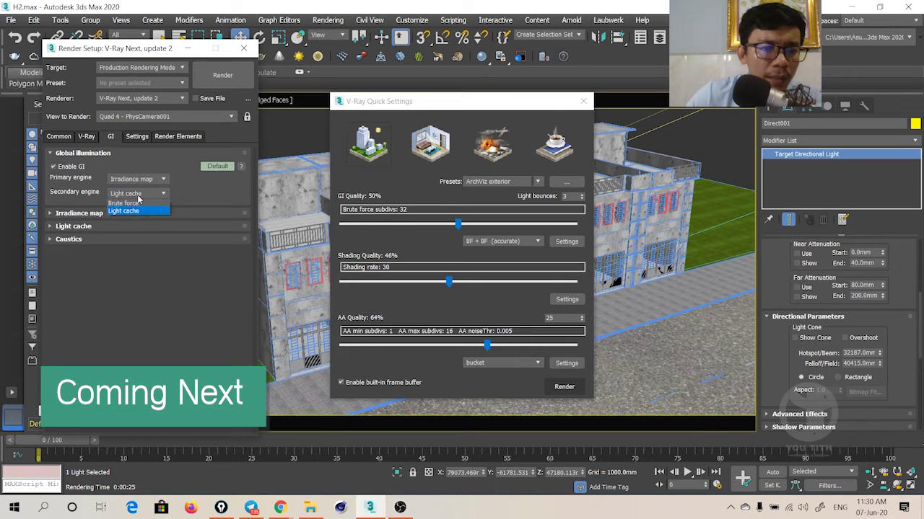
left_click(135, 220)
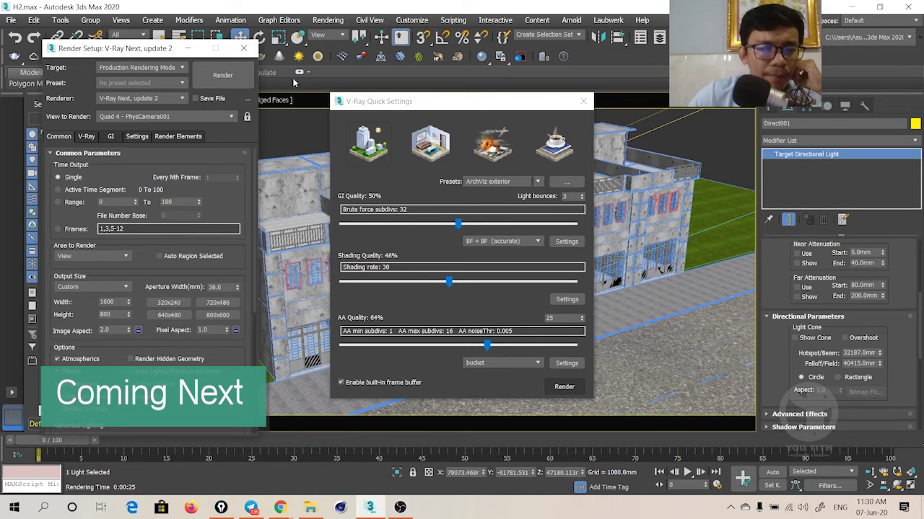
key("F10")
Step: Close Quick Settings, frame the scene in perspective, and clear Direct001's multiplier to enter 0.001
left_click(583, 101)
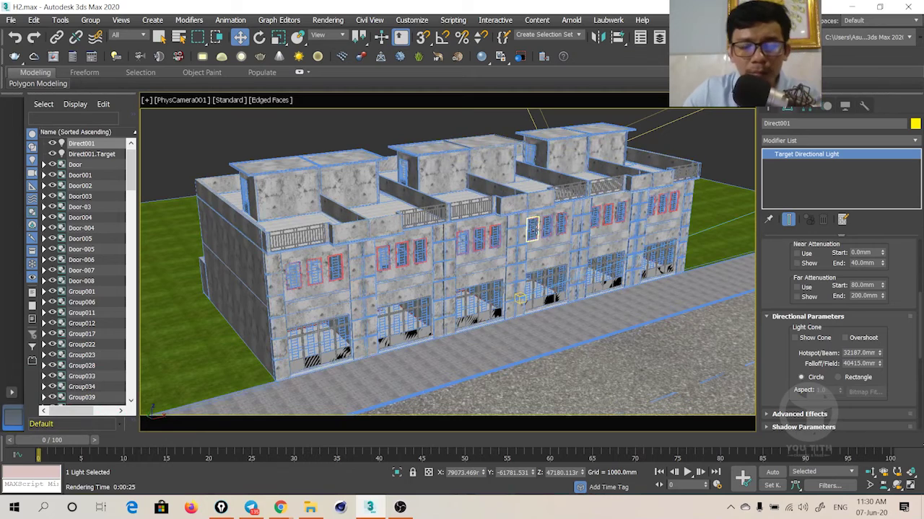
key("p")
scroll(531, 230, "down", 2)
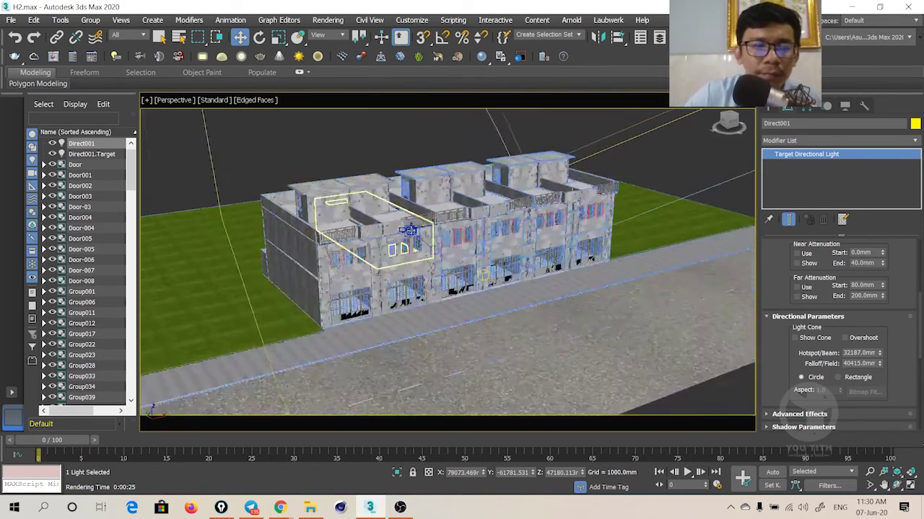
scroll(532, 229, "down", 2)
scroll(532, 230, "down", 4)
middle_click_drag(736, 276, 641, 308)
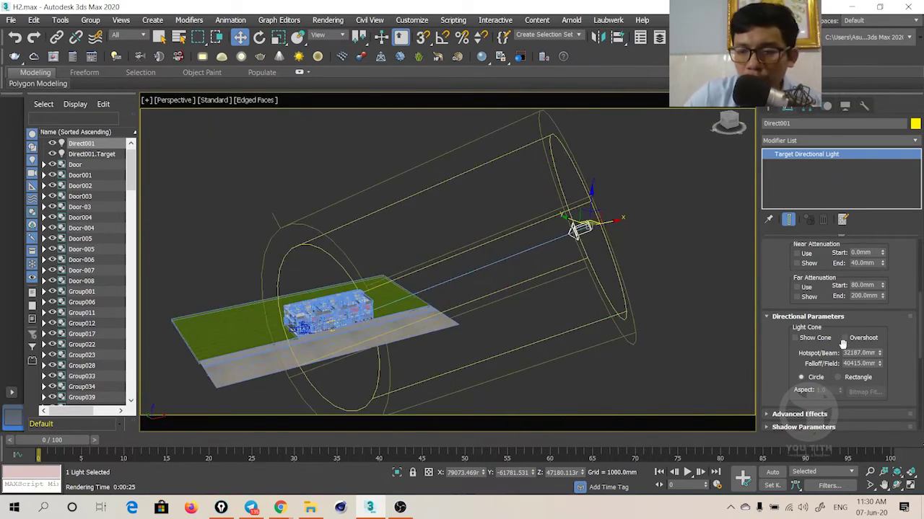
scroll(766, 289, "up", 3)
scroll(768, 289, "up", 1)
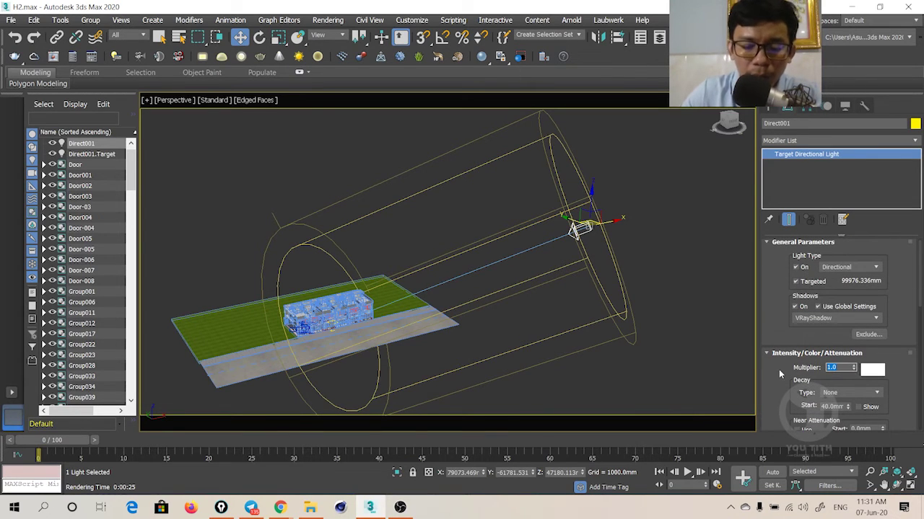
key("BackSpace")
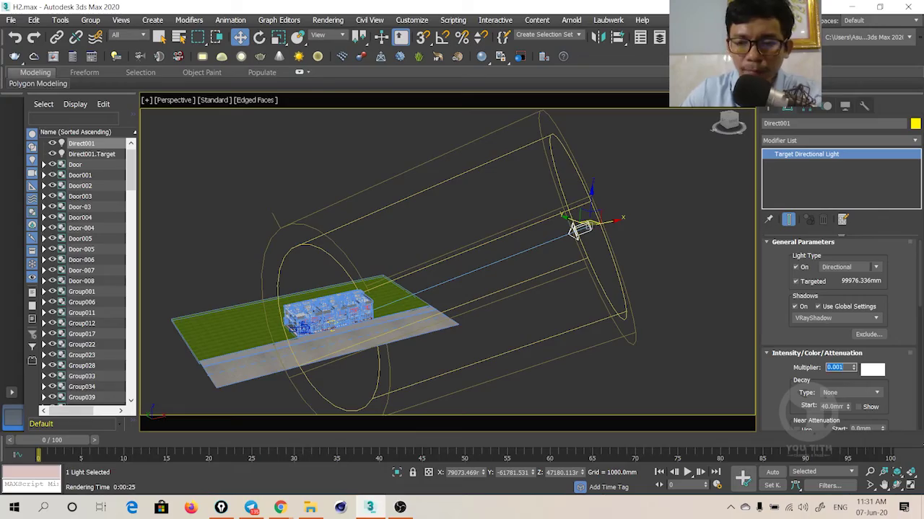